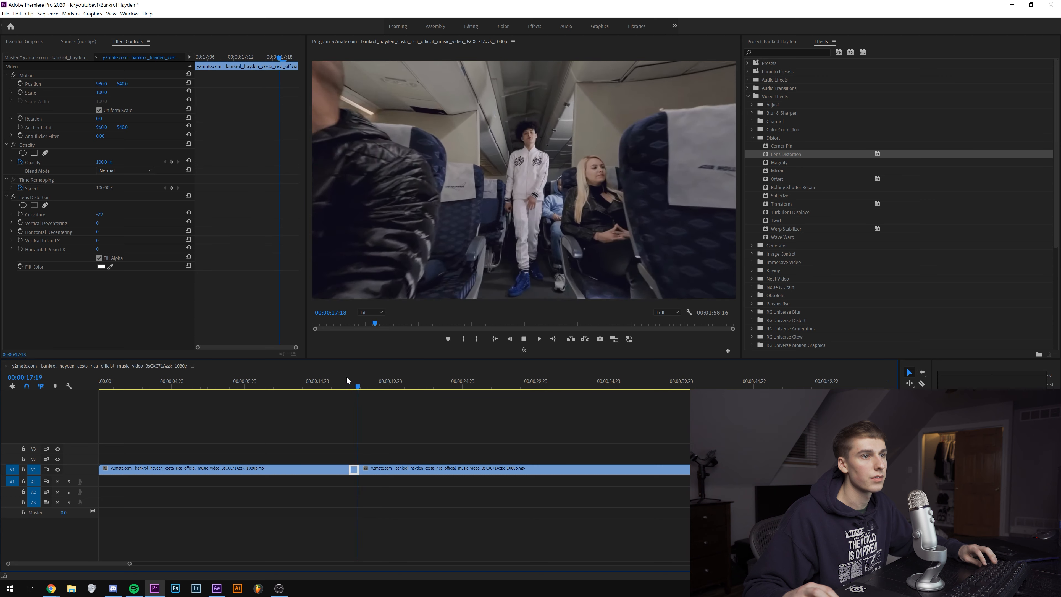
# Stop playback, switch to After Effects, and split the video layer at 0:00:17:05 and 0:00:17:21
pyautogui.press('space')
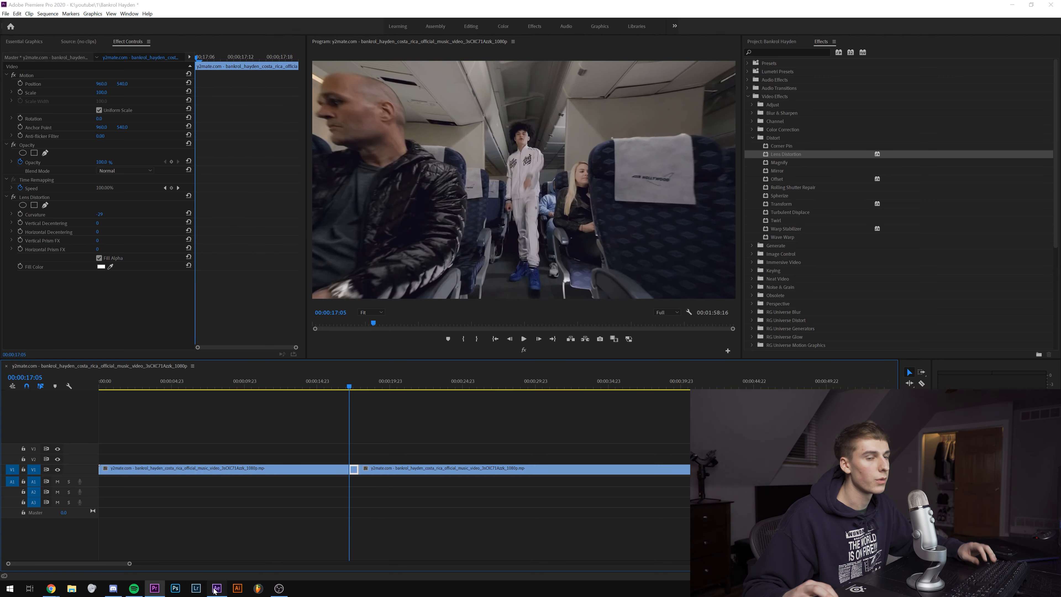
pyautogui.click(217, 588)
pyautogui.moveTo(259, 405); pyautogui.dragTo(355, 410)
pyautogui.hotkey('ctrl', 'shift', 'd')
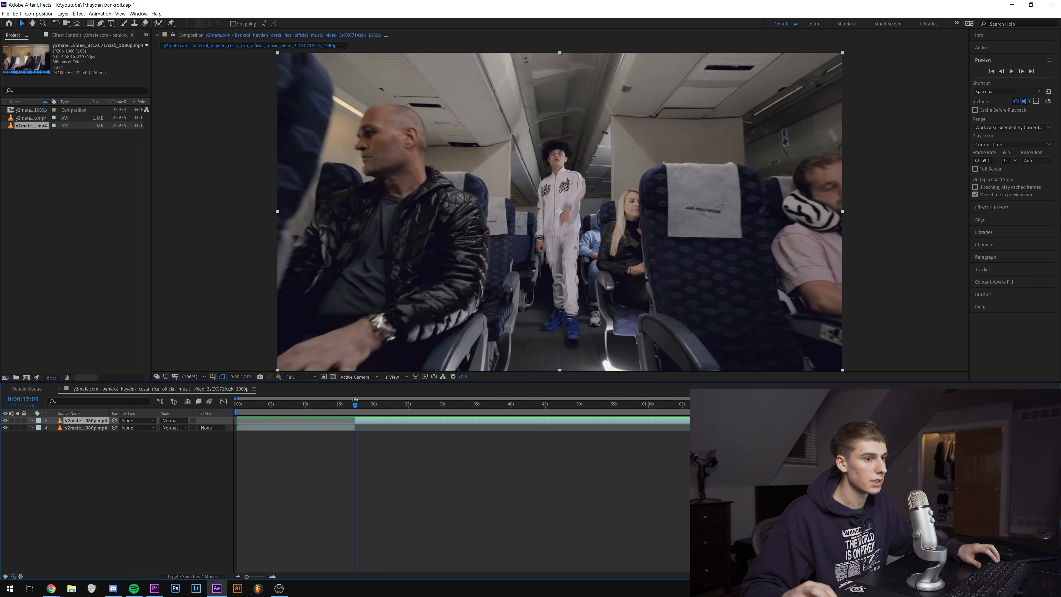
pyautogui.click(365, 405)
pyautogui.click(359, 405)
pyautogui.hotkey('ctrl', 'shift', 'd')
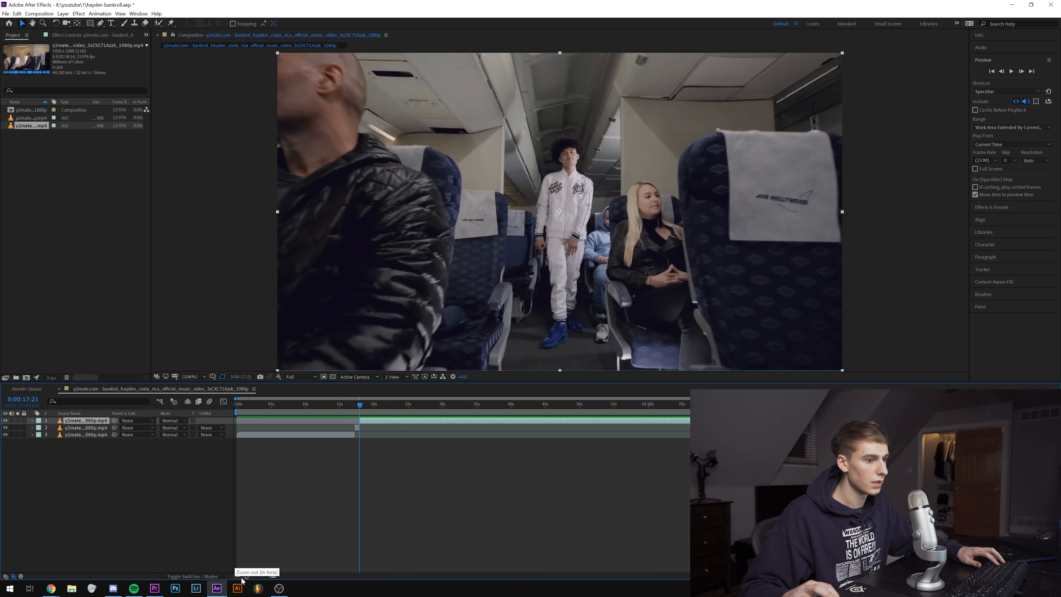
# Search the effects for "optic" and apply Optics Compensation to the short middle layer segment starting at 0:00:17:05
pyautogui.click(355, 403)
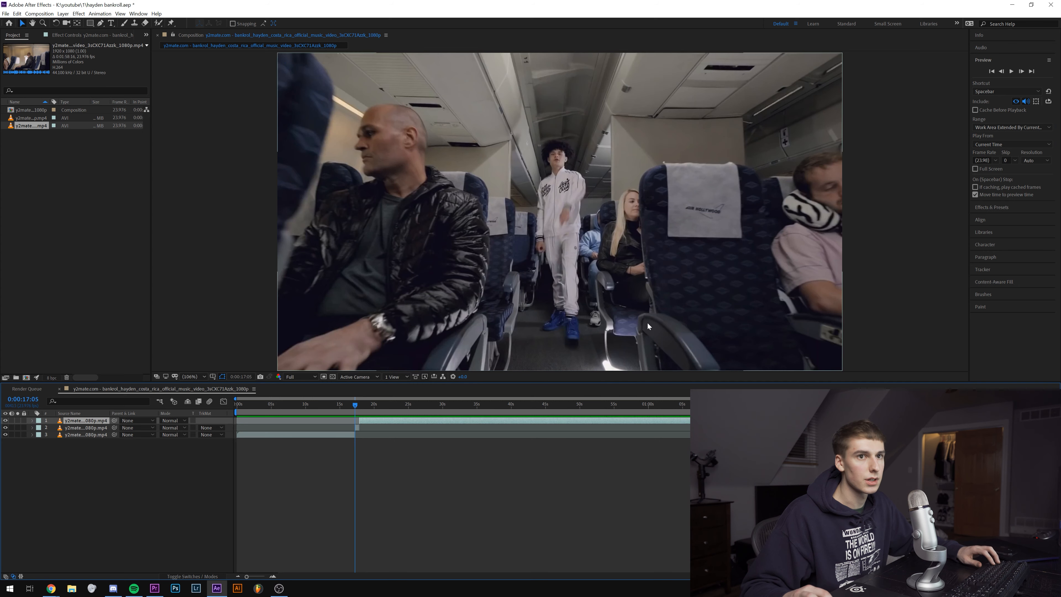
pyautogui.click(998, 207)
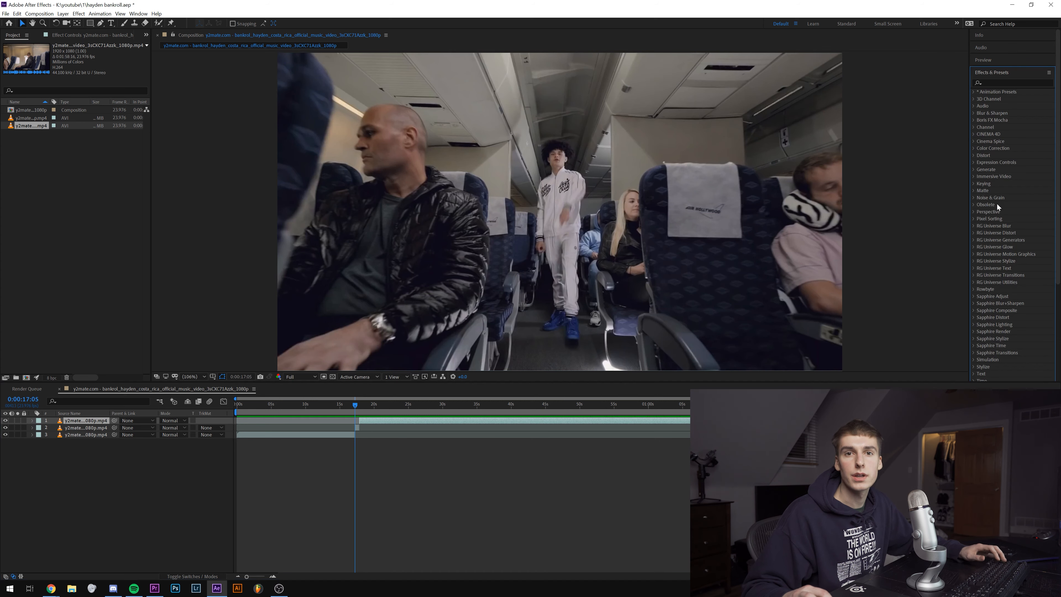
pyautogui.click(1005, 82)
pyautogui.write('ops')
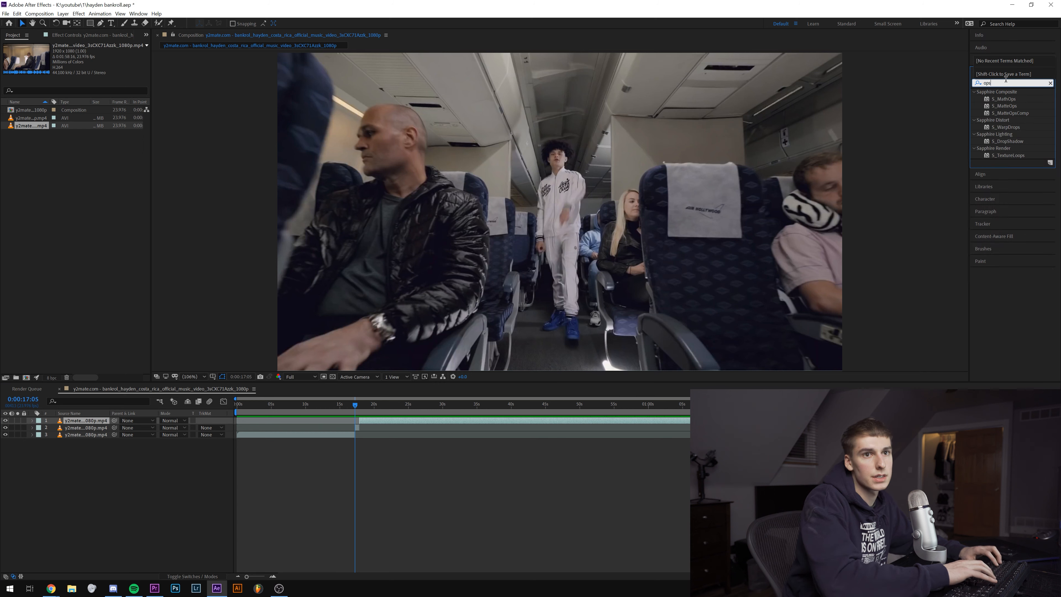
pyautogui.press('BackSpace')
pyautogui.write('tic')
pyautogui.moveTo(1013, 99); pyautogui.dragTo(361, 427)
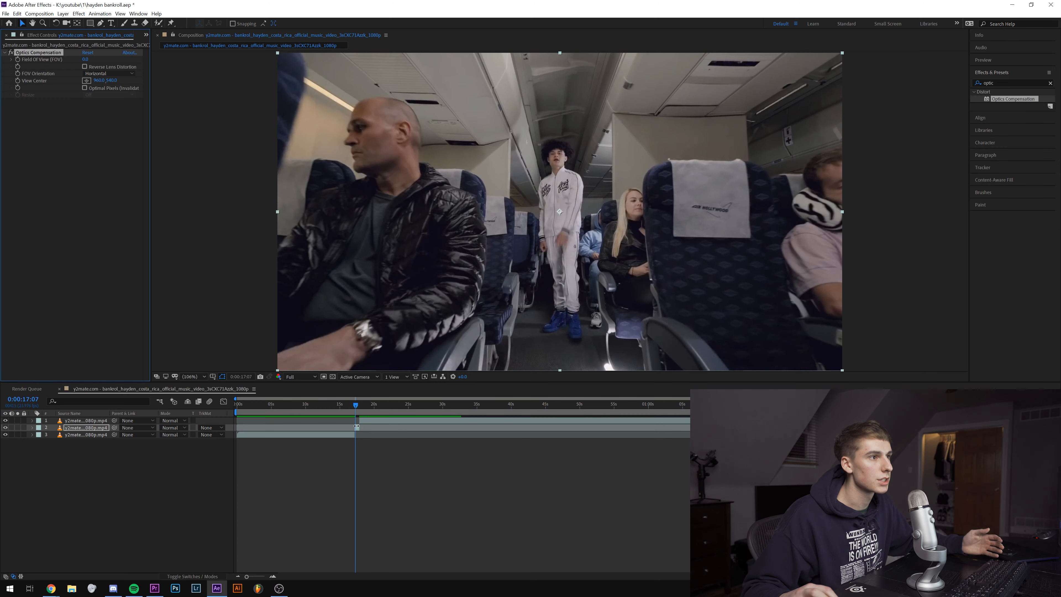
# Enable Reverse Lens Distortion in Optics Compensation and raise the Field Of View for a strong wide-angle bend
pyautogui.click(85, 67)
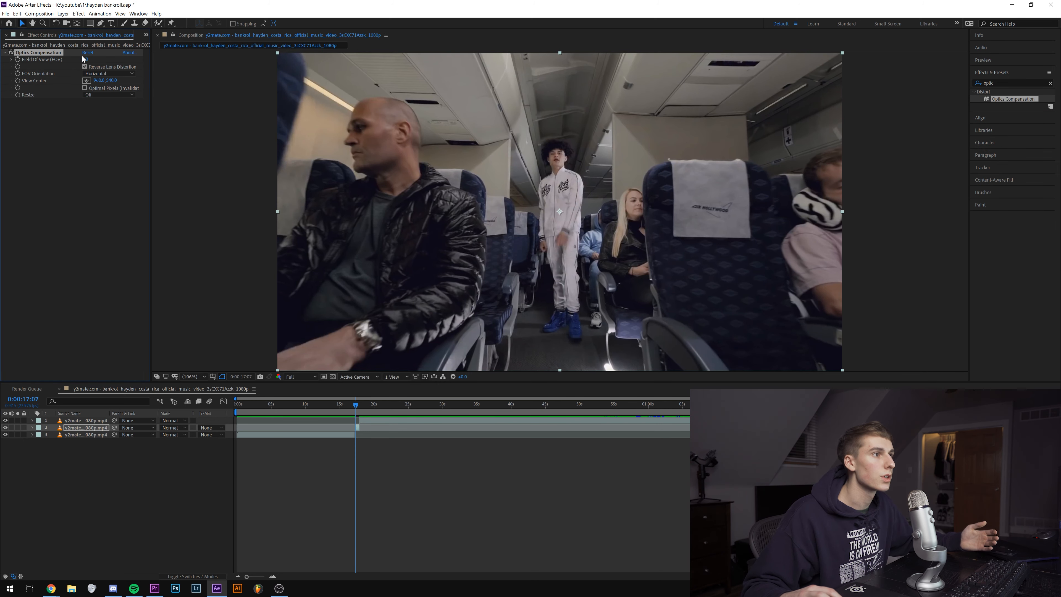
pyautogui.moveTo(87, 59); pyautogui.dragTo(397, 64)
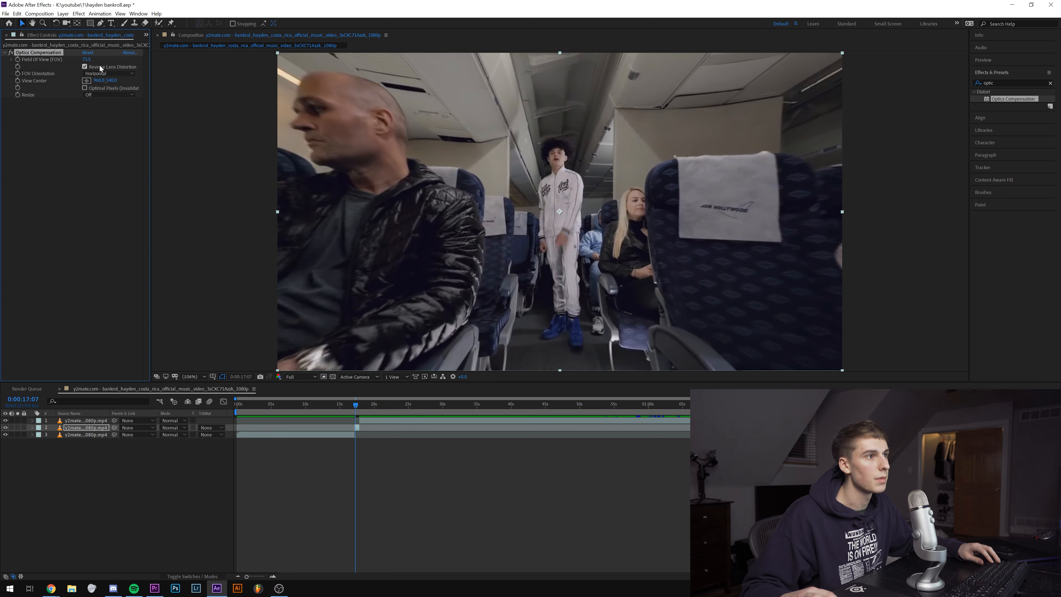
pyautogui.moveTo(92, 59); pyautogui.dragTo(112, 58)
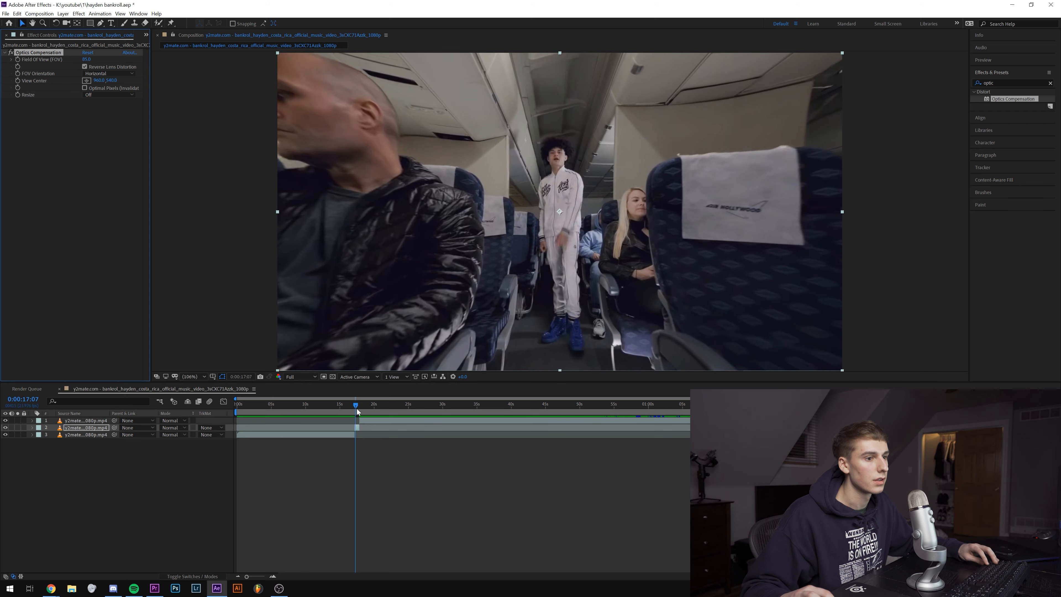
# Play back the footage around the split segment to examine the lens distortion
pyautogui.click(355, 405)
pyautogui.press('space')
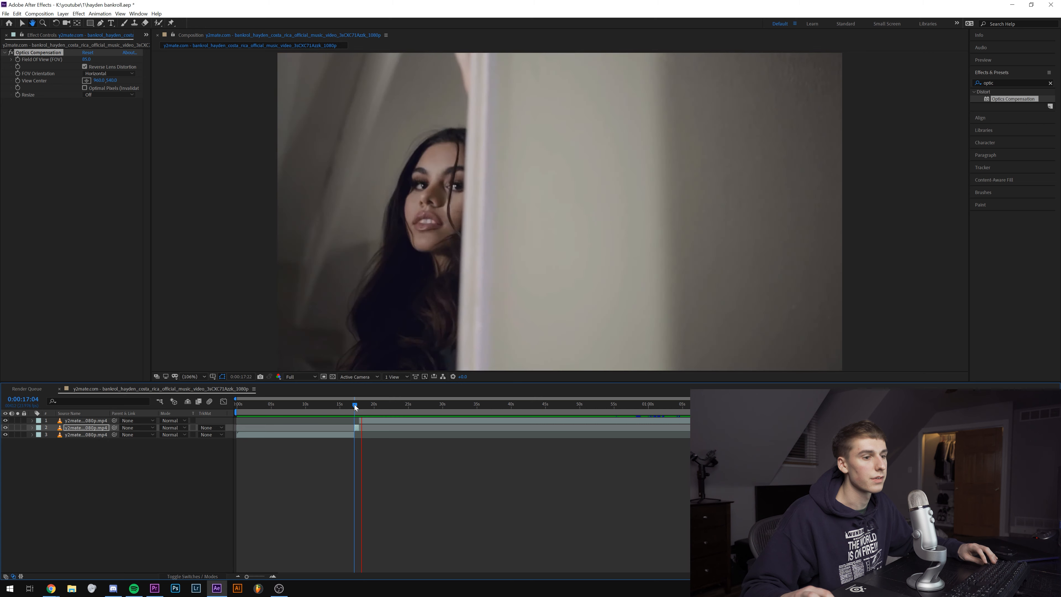
pyautogui.press('space')
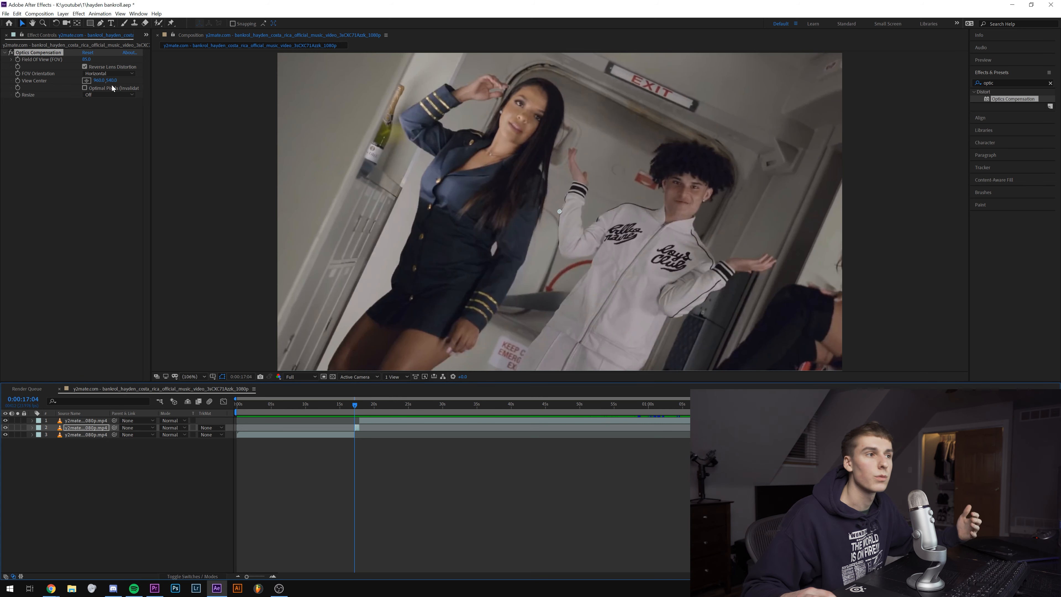
pyautogui.click(357, 405)
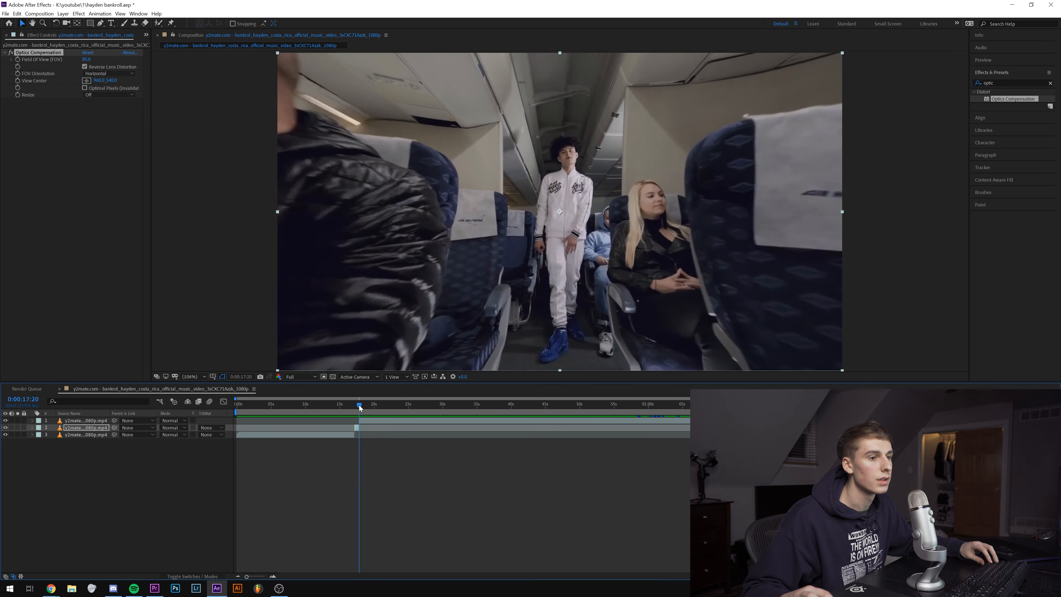
# Set the FOV Orientation to Vertical and readjust the Field Of View, experimenting with the View Center and restoring its default
pyautogui.moveTo(111, 81); pyautogui.dragTo(16, 94)
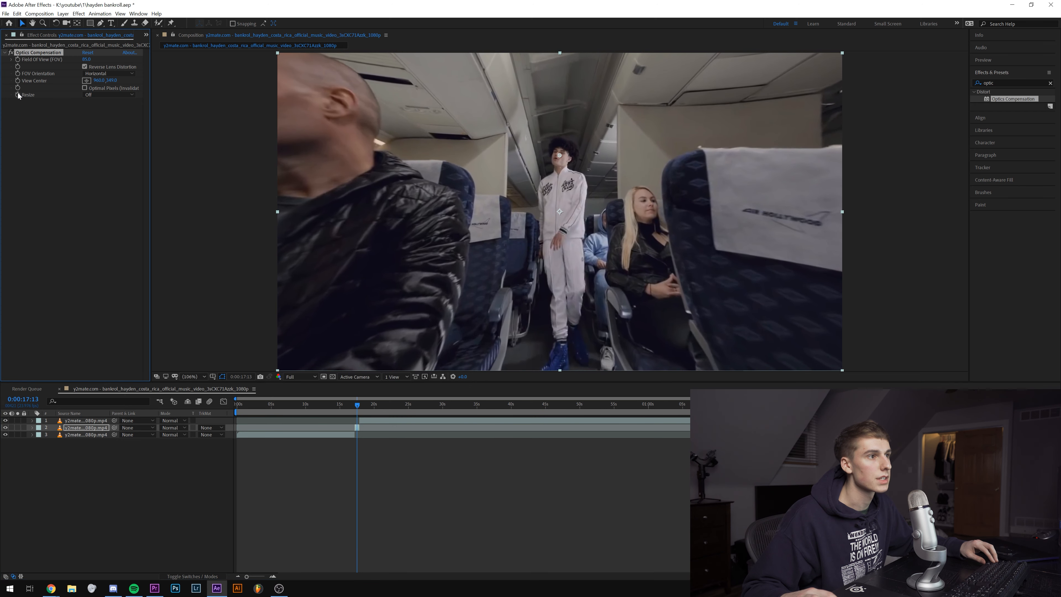
pyautogui.click(109, 73)
pyautogui.click(107, 91)
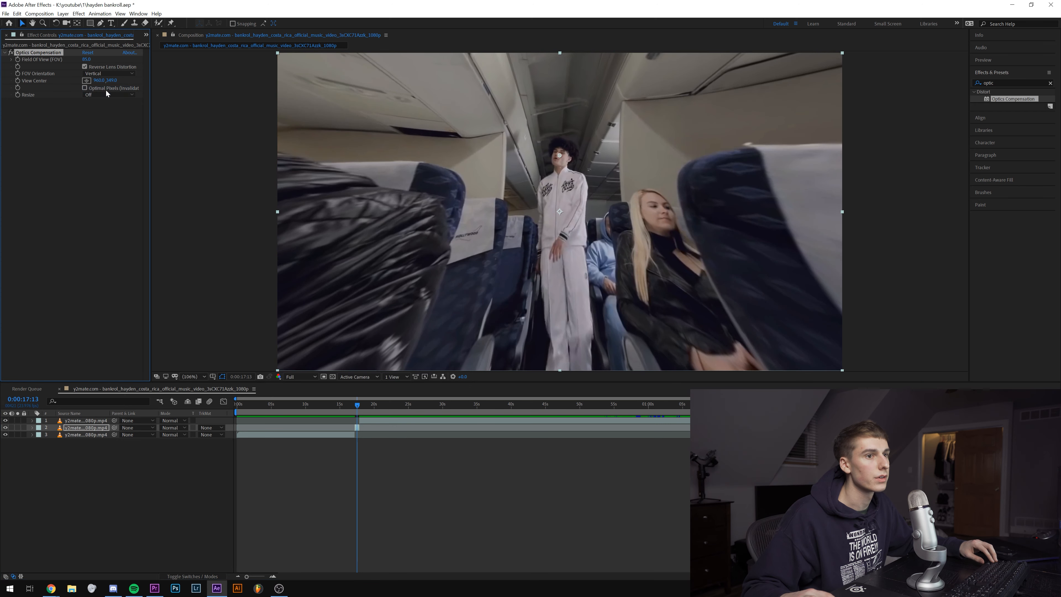
pyautogui.rightClick(28, 83)
pyautogui.click(50, 131)
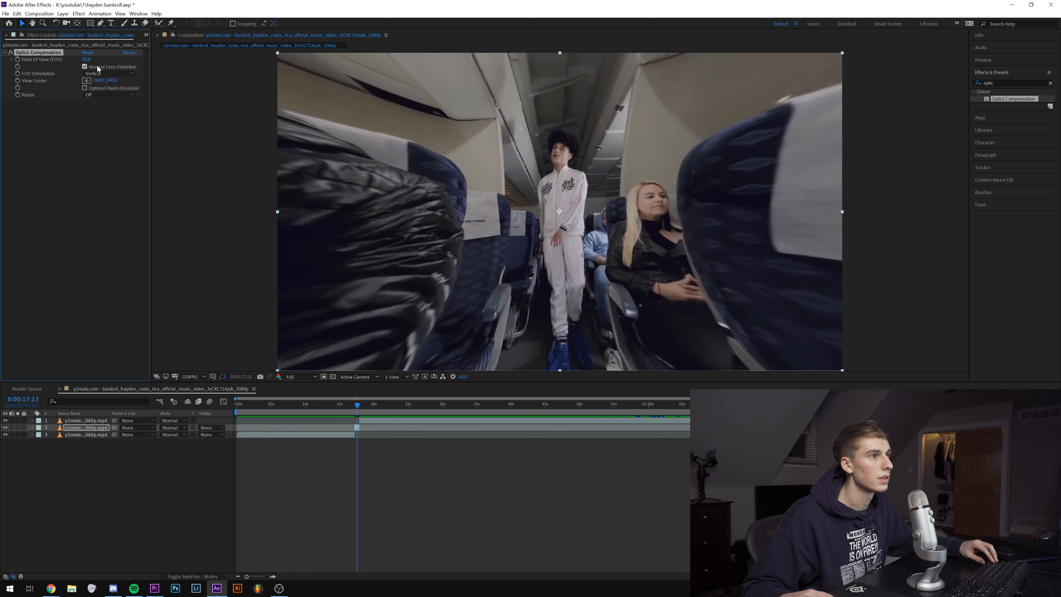
pyautogui.moveTo(87, 59); pyautogui.dragTo(274, 66)
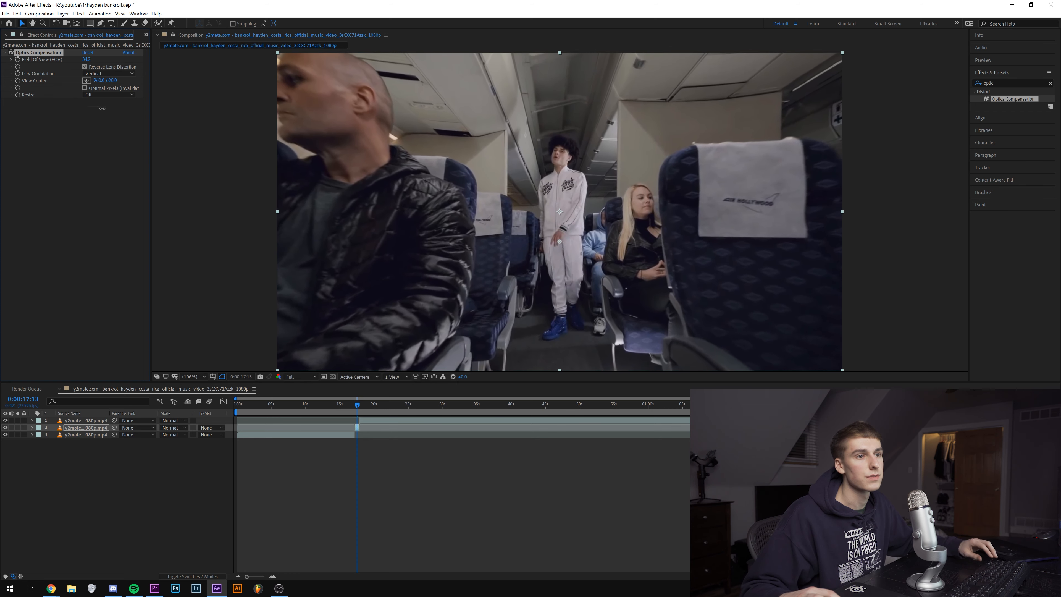
pyautogui.hotkey('ctrl', 'z')
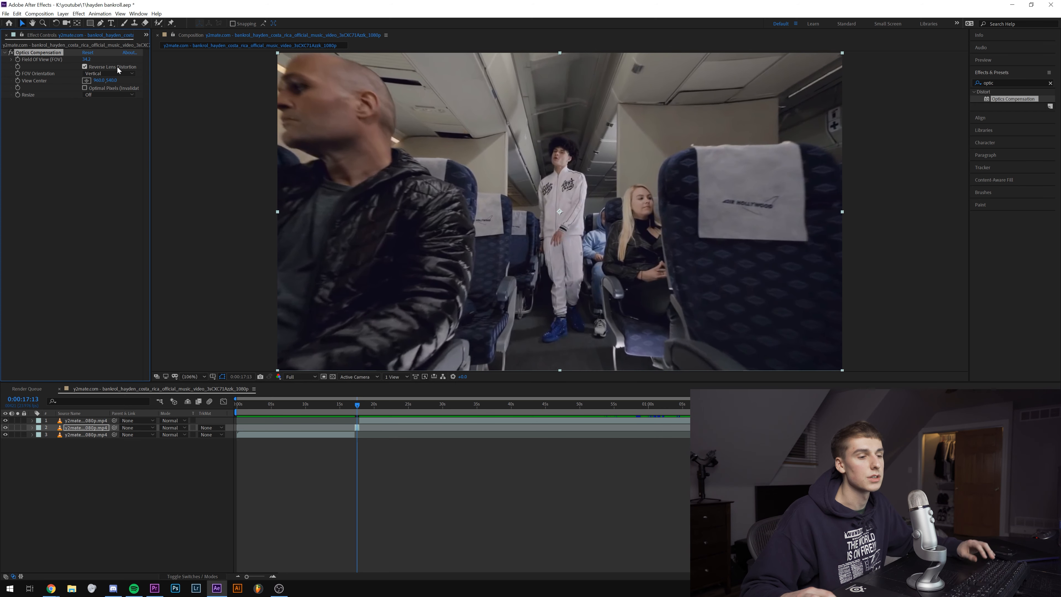
# Switch to Premiere Pro and go to the beach quad bike shot at 00:01:07:10 in the sequence
pyautogui.click(350, 405)
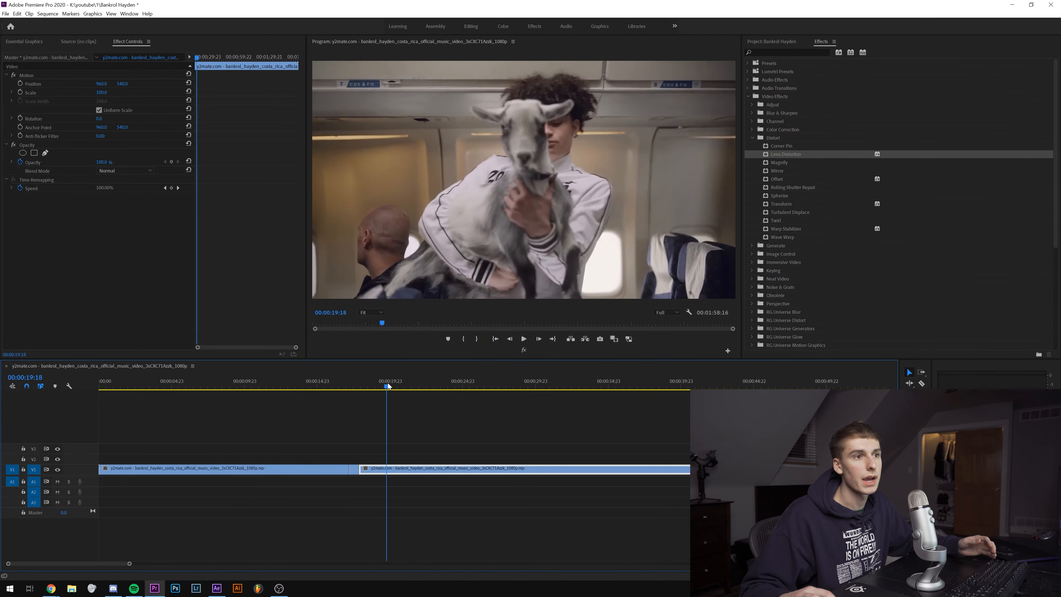
pyautogui.moveTo(388, 386); pyautogui.dragTo(589, 390)
pyautogui.press('-')
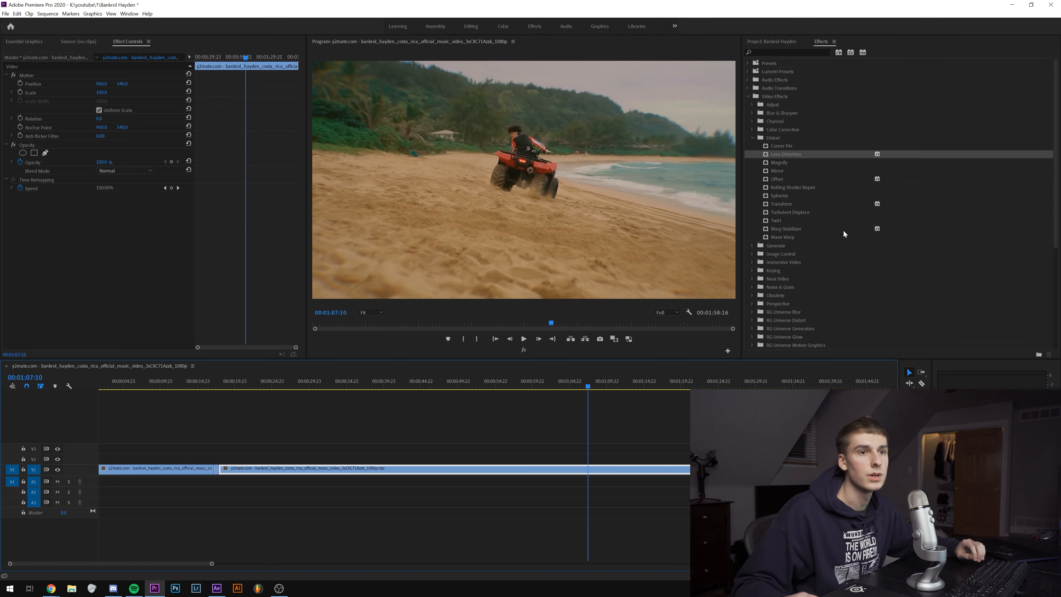
# Search the effects for "change" and apply Change to Color to the second clip
pyautogui.click(825, 51)
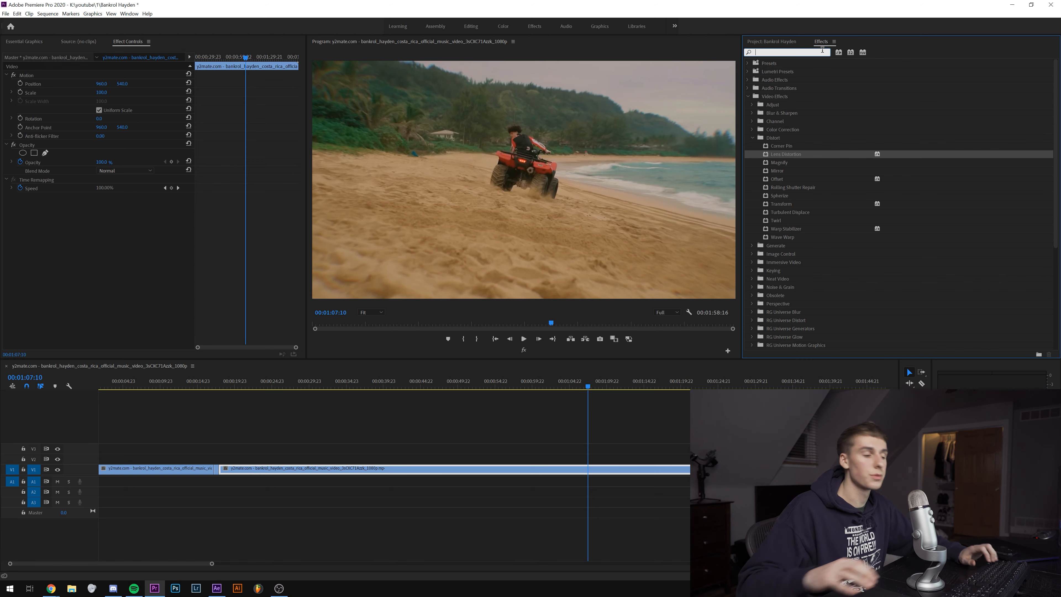
pyautogui.write('chan')
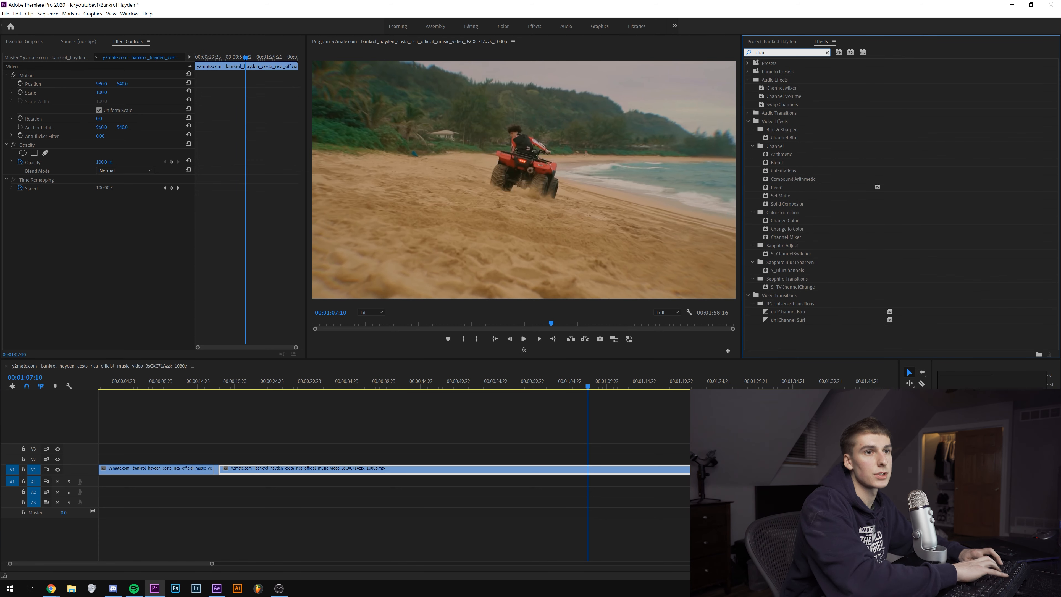
pyautogui.write('ge')
pyautogui.moveTo(787, 121); pyautogui.dragTo(596, 470)
# Try recolouring the sand by sampling it as the From colour with blue as the To colour, and delete the Change to Color effect
pyautogui.click(113, 213)
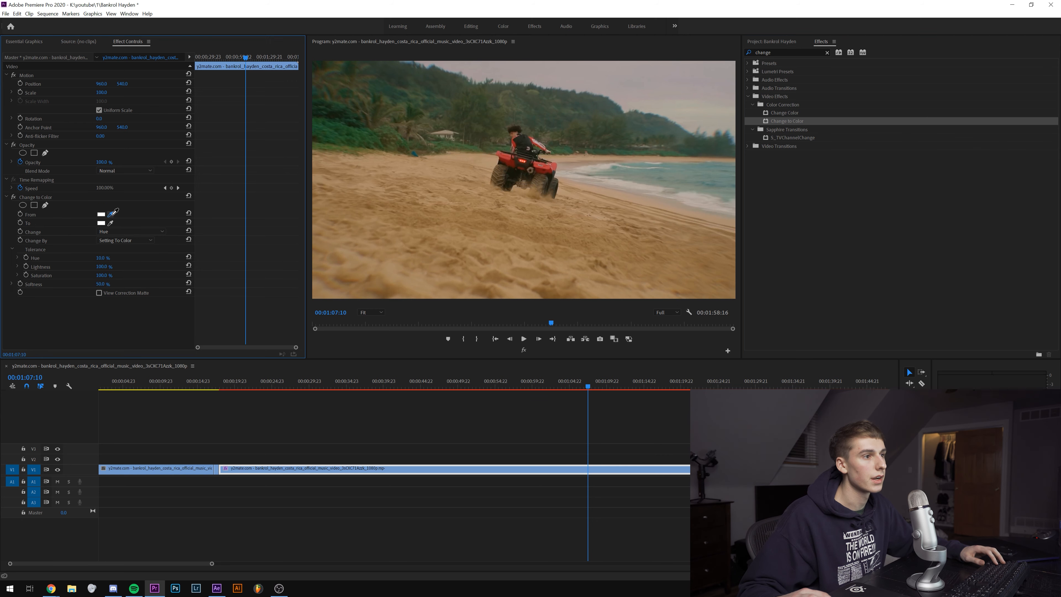
pyautogui.click(507, 236)
pyautogui.click(102, 223)
pyautogui.click(767, 323)
pyautogui.moveTo(754, 356); pyautogui.dragTo(796, 375)
pyautogui.click(834, 248)
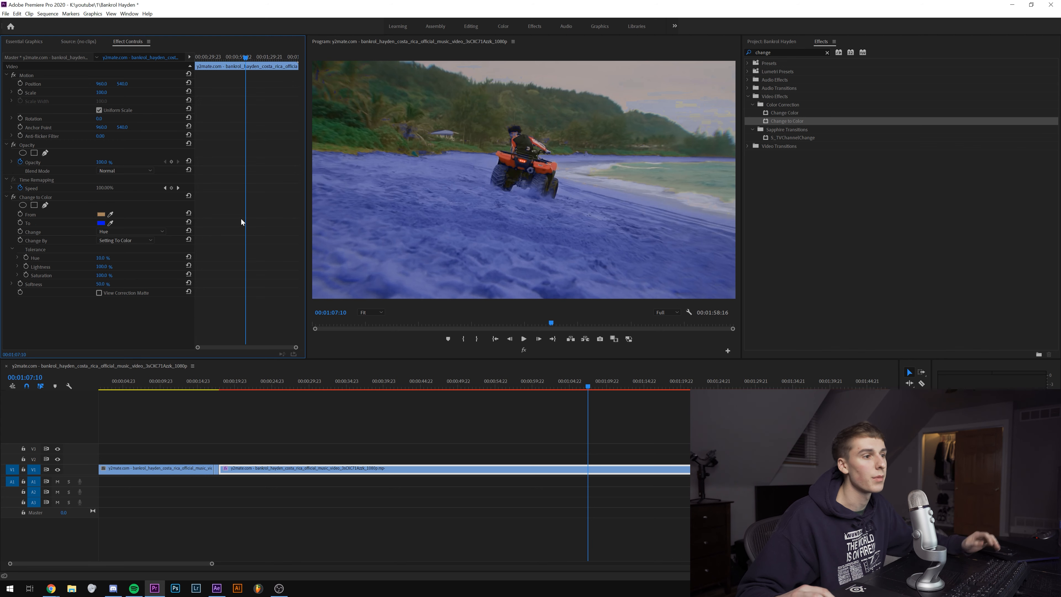
pyautogui.click(60, 207)
pyautogui.press('Delete')
# Find Lumetri Color by searching for "lumetri", apply it to the second clip, and expand its HSL Secondary settings
pyautogui.hotkey('shift', '7')
pyautogui.press('BackSpace')
pyautogui.write('l')
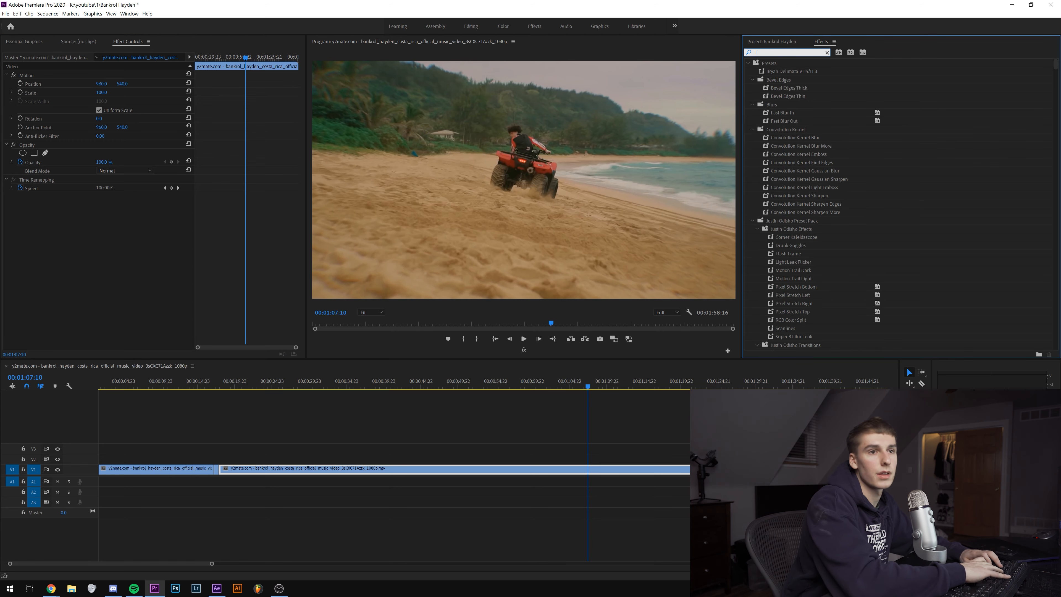
pyautogui.write('umetri')
pyautogui.moveTo(784, 337); pyautogui.dragTo(152, 253)
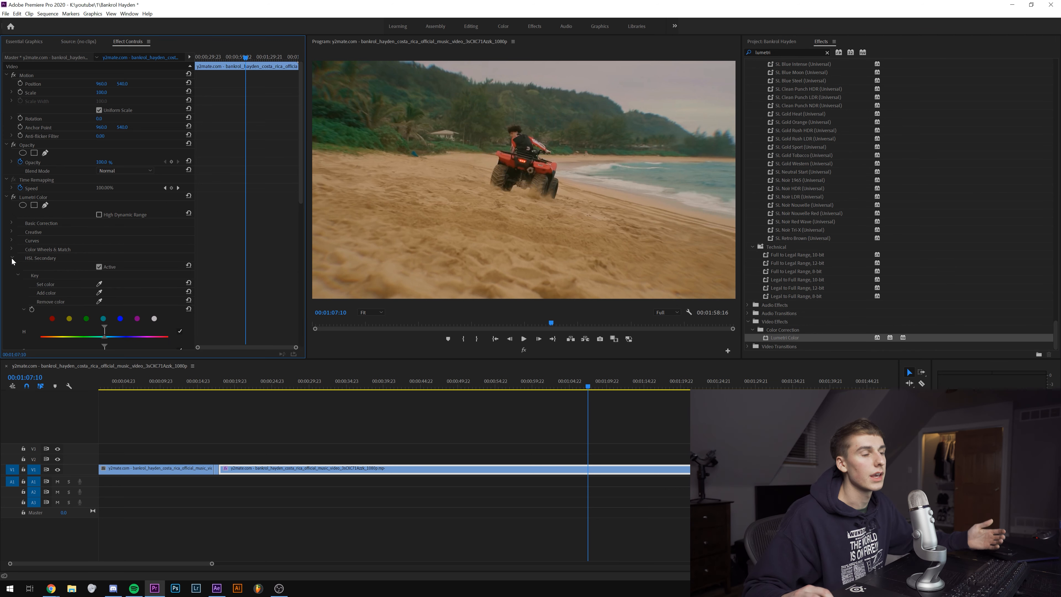
# Key the beach sand in HSL Secondary by sampling it with Set color and Add color
pyautogui.scroll(-2, 151, 252)
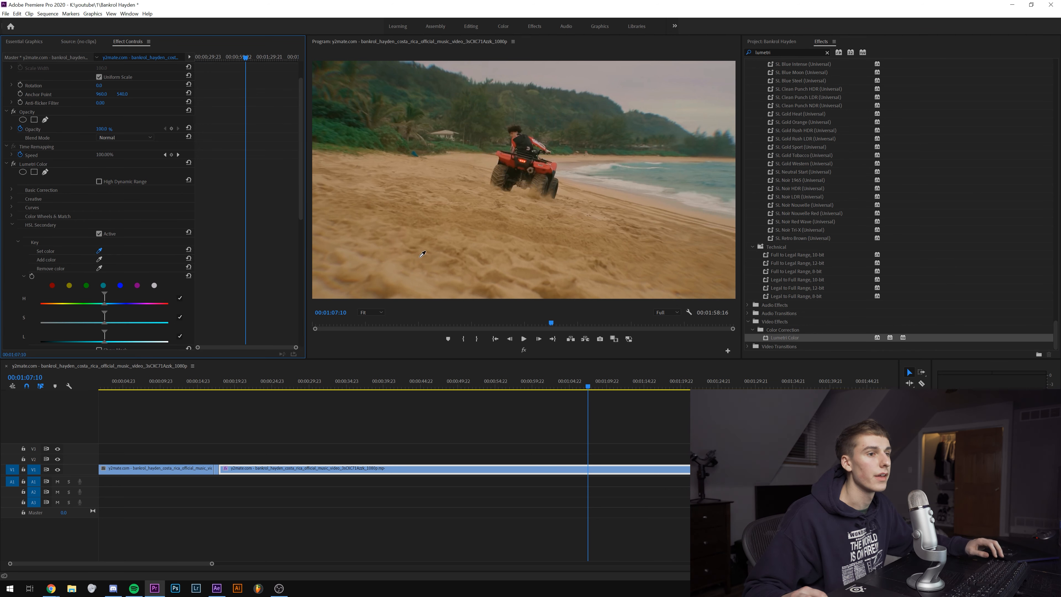
pyautogui.click(473, 245)
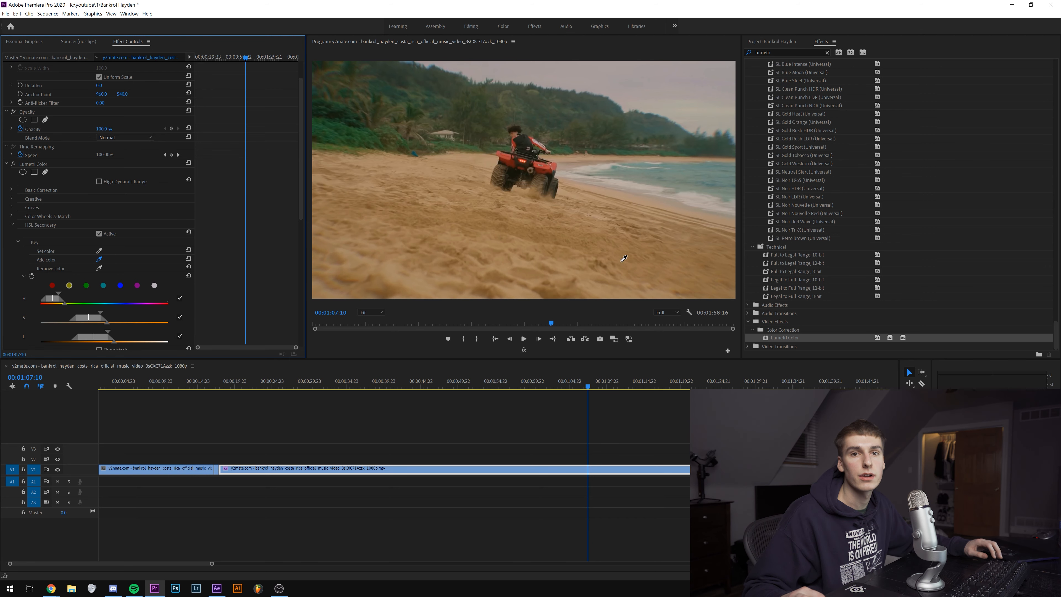
pyautogui.click(578, 248)
# Advance three frames to 00:01:07:13 and try pink, yellow and orange-red tints on the keyed sand with the Correction colour wheel
pyautogui.press('Right')
pyautogui.press('Right')
pyautogui.press('Right')
pyautogui.scroll(-10, 112, 260)
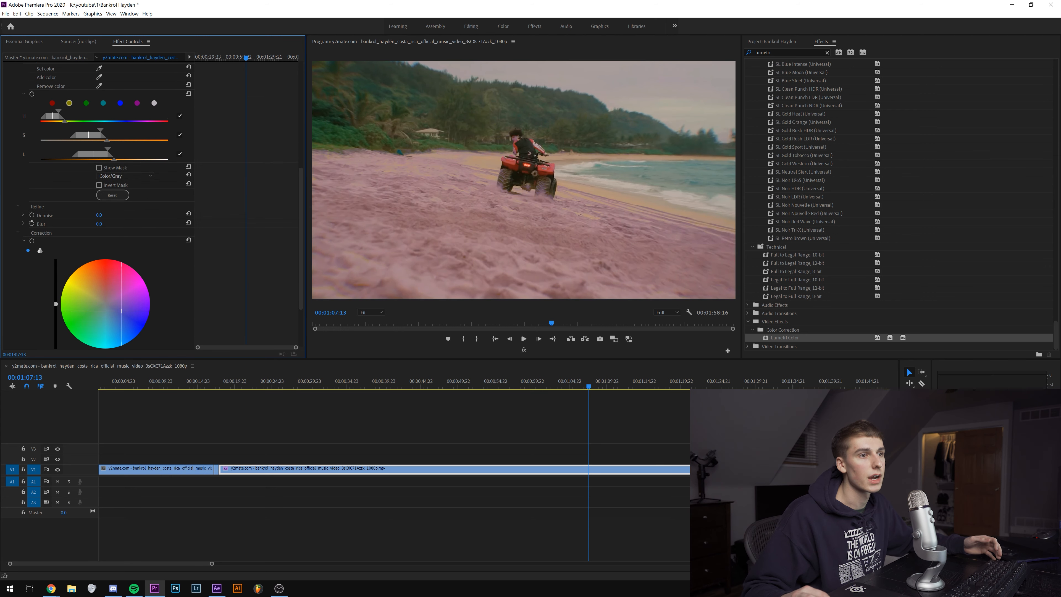
pyautogui.moveTo(110, 307); pyautogui.dragTo(136, 299)
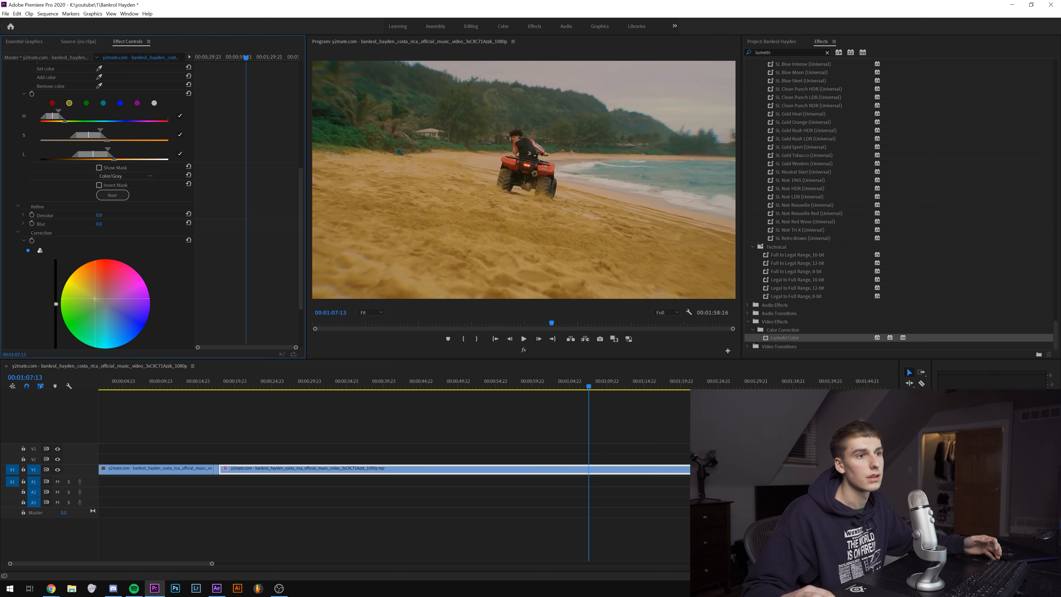
pyautogui.moveTo(109, 316); pyautogui.dragTo(149, 315)
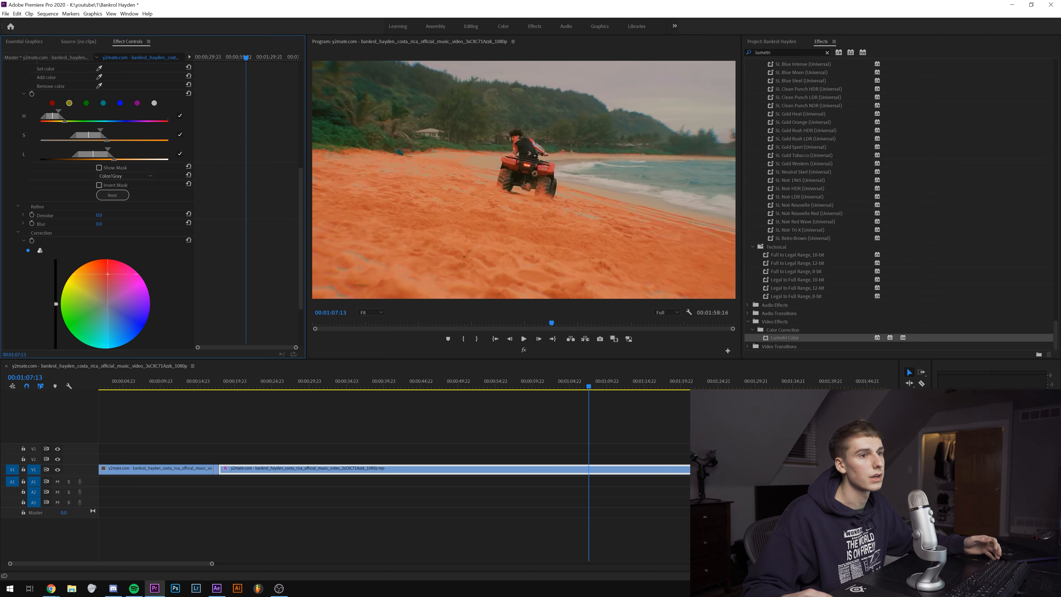
pyautogui.moveTo(113, 273); pyautogui.dragTo(69, 300)
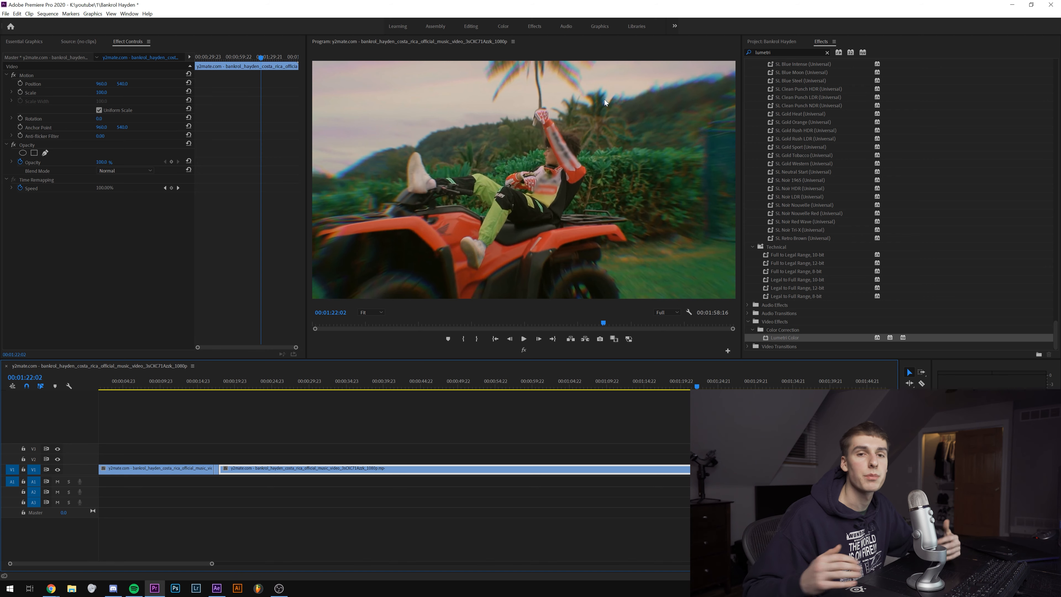
# Find uniChromatic Aberration by searching for "unic", try it on the second clip, and move the playhead to 00:01:19:09
pyautogui.click(827, 52)
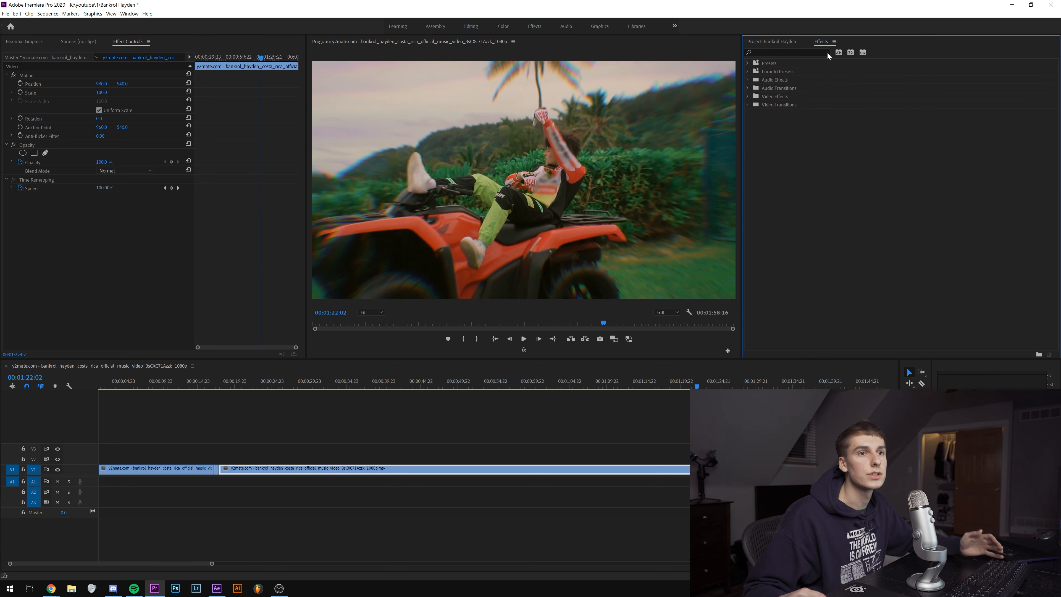
pyautogui.click(797, 52)
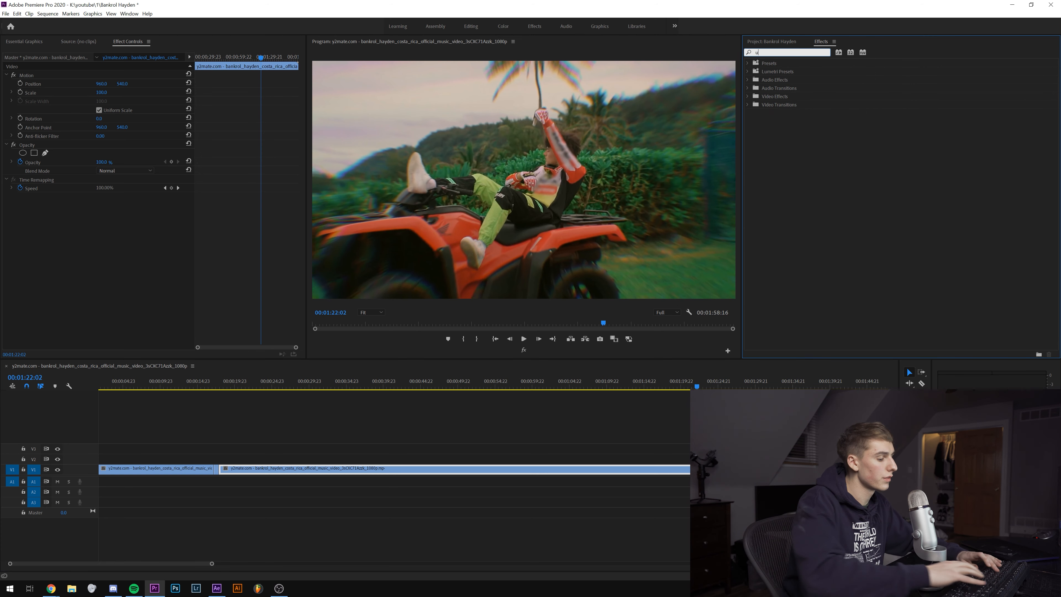
pyautogui.write('uni')
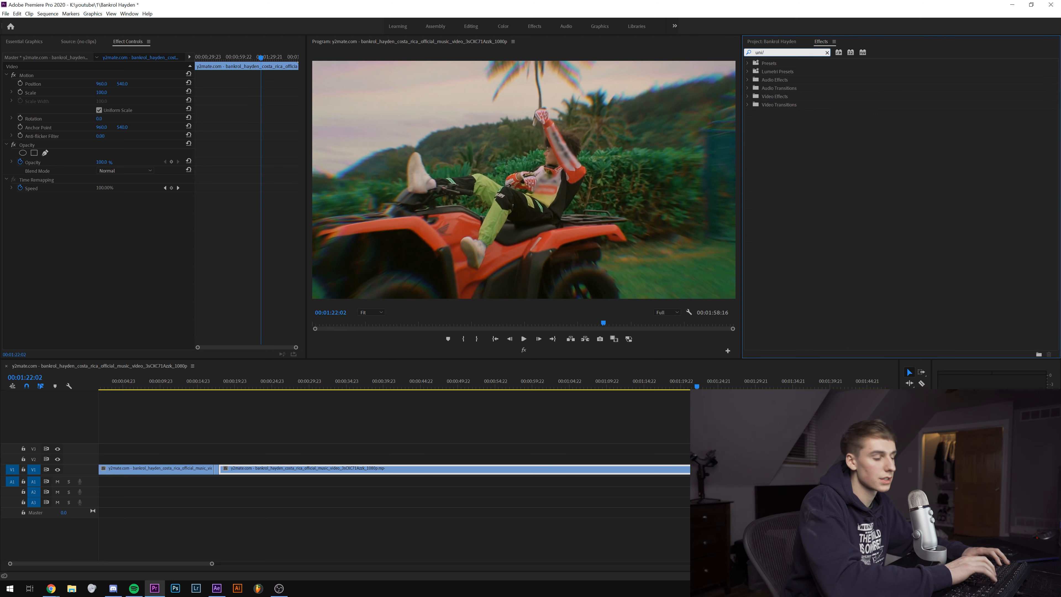
pyautogui.write('.c')
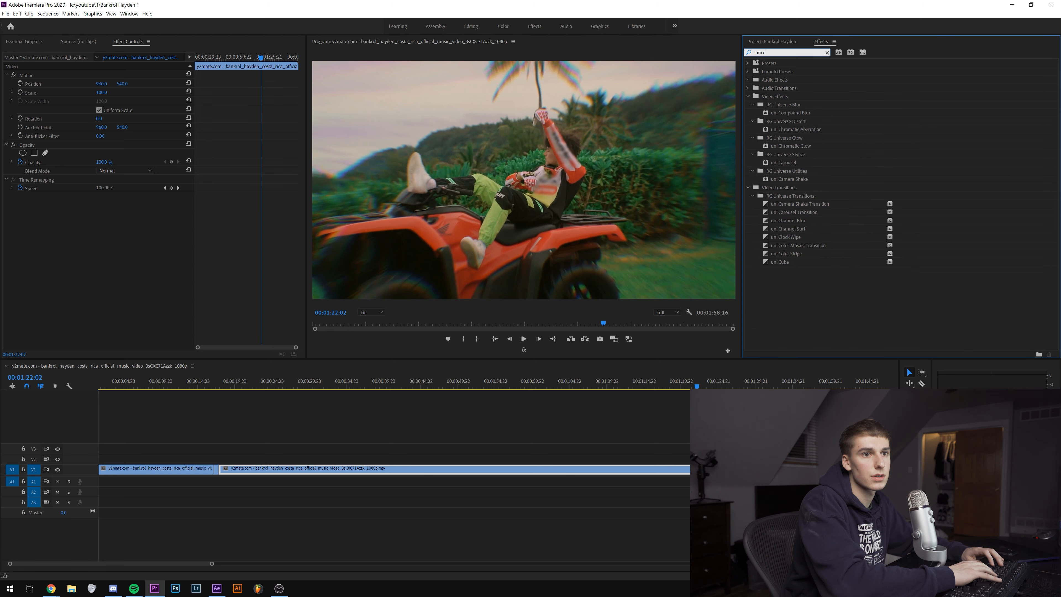
pyautogui.moveTo(803, 129); pyautogui.dragTo(685, 468)
pyautogui.click(705, 381)
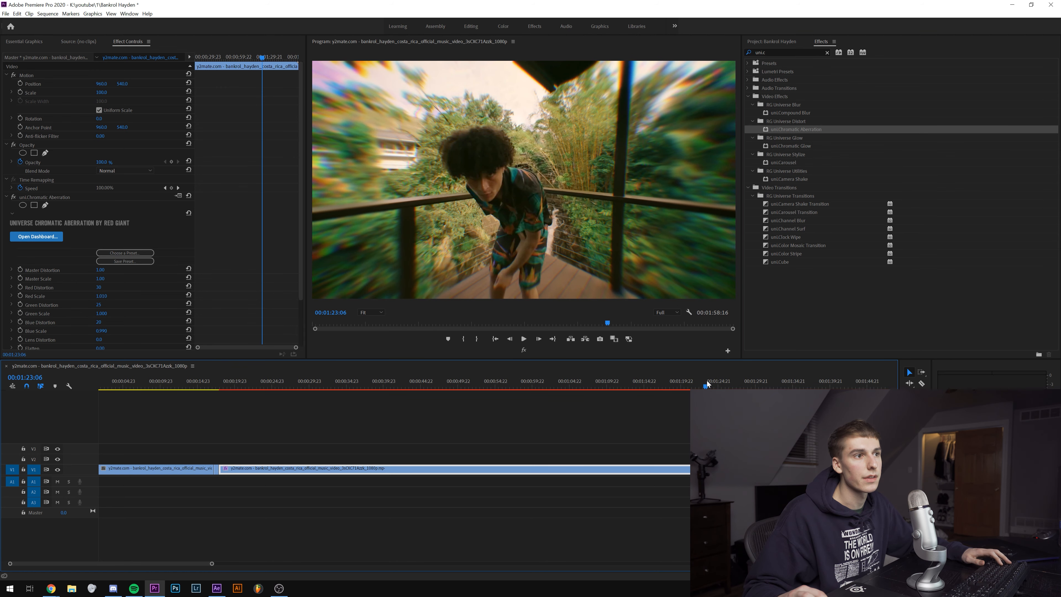
pyautogui.moveTo(707, 380); pyautogui.dragTo(677, 381)
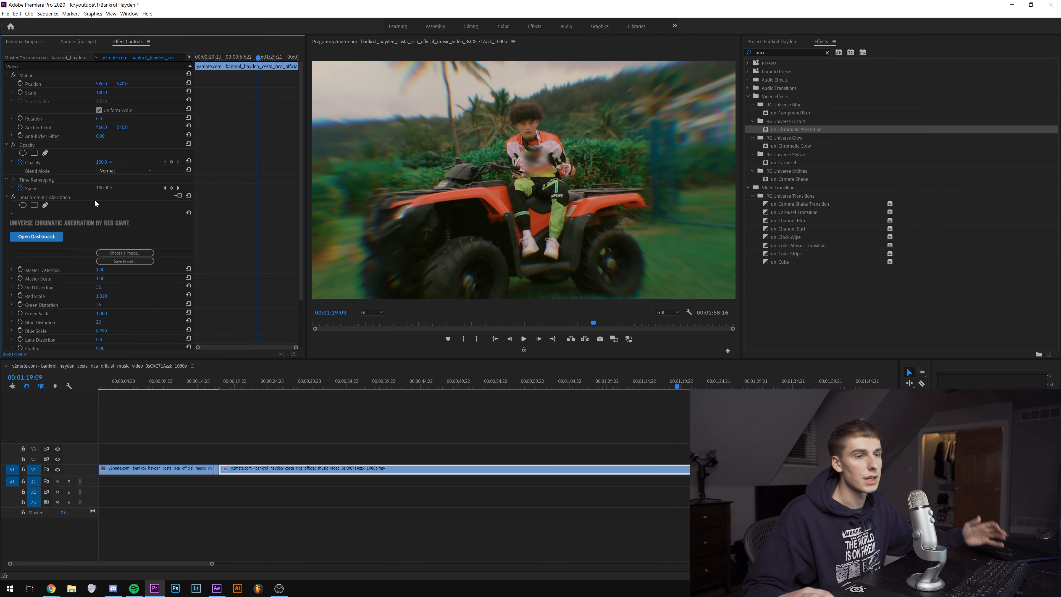
# Try the Simple preset on the chromatic aberration effect and close the preset dashboard
pyautogui.click(122, 252)
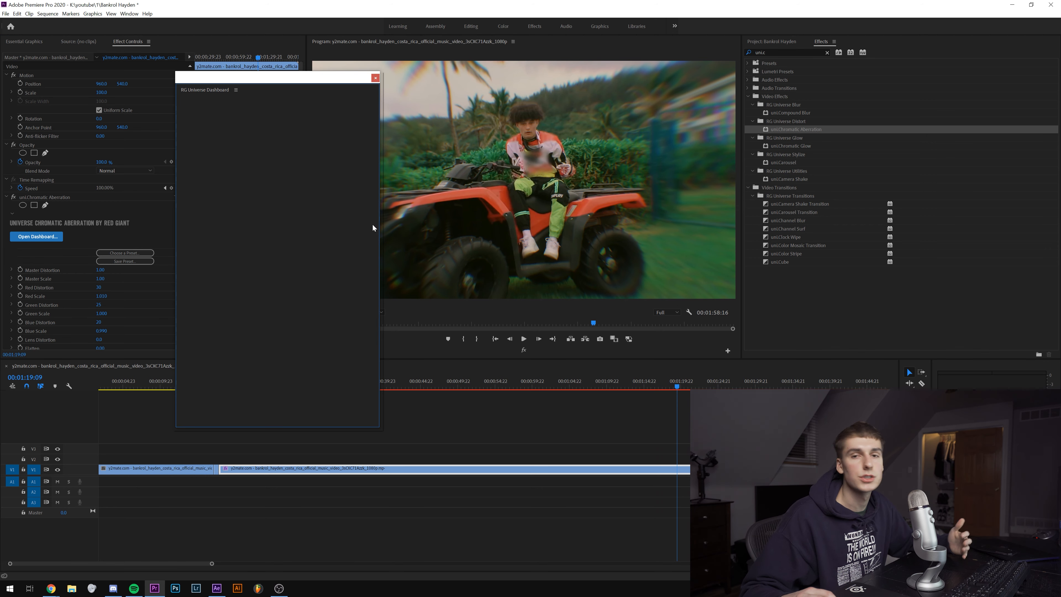
pyautogui.moveTo(204, 380)
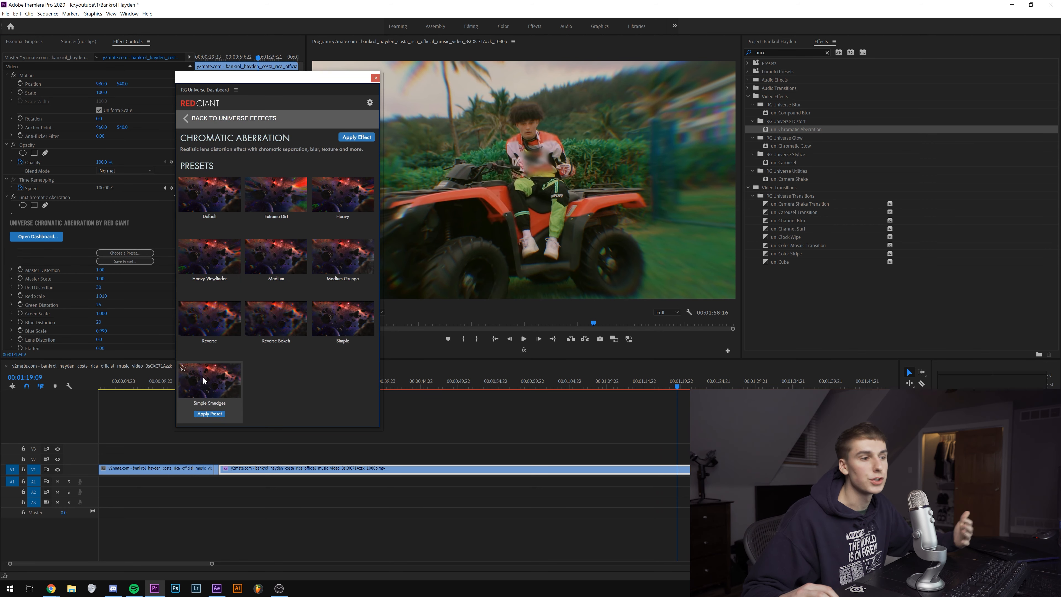
pyautogui.click(343, 351)
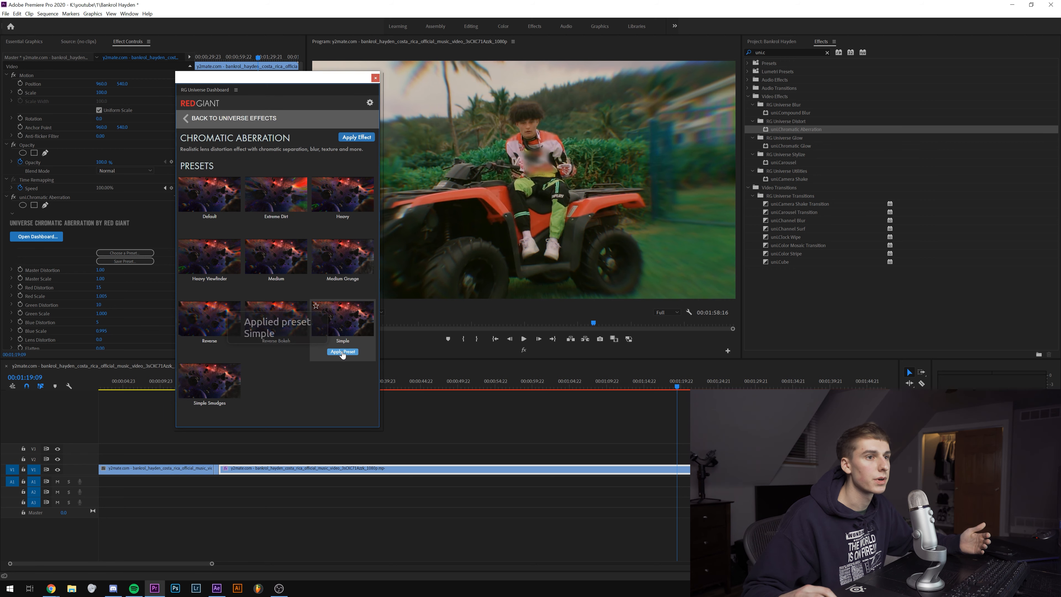
pyautogui.click(375, 79)
# Try Radial Blur 0, Master Distortion 0.1 and Lens Distortion 17 on the chromatic aberration, and delete the effect
pyautogui.scroll(-3, 164, 288)
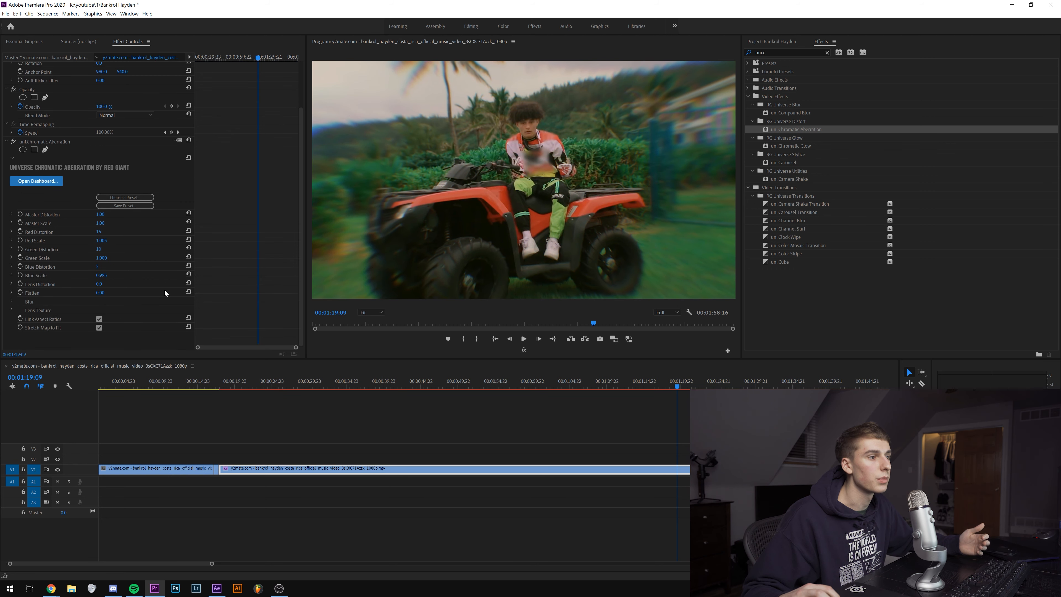
pyautogui.click(12, 301)
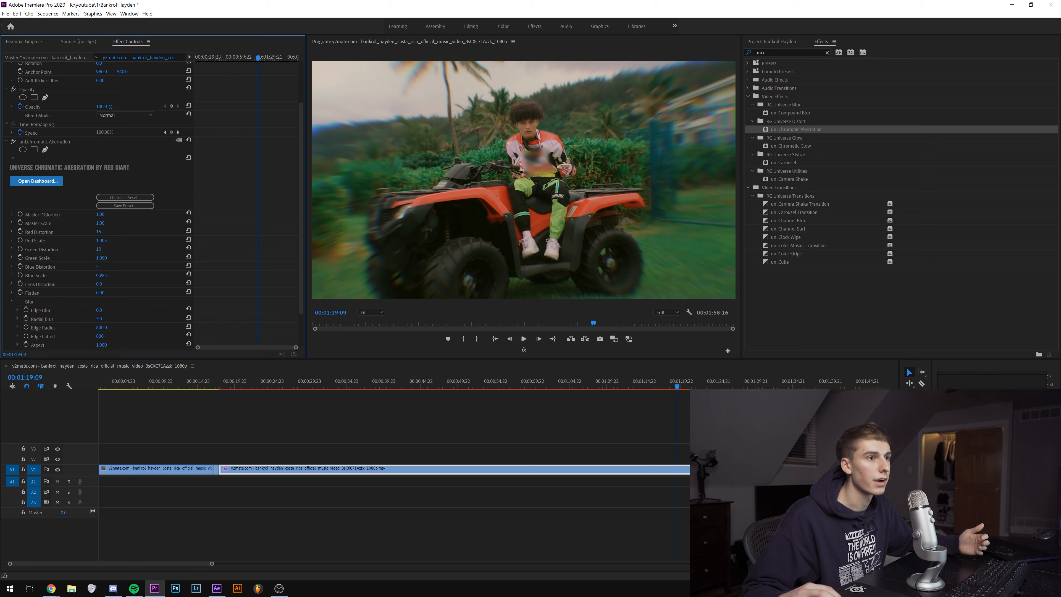
pyautogui.moveTo(104, 320); pyautogui.dragTo(108, 319)
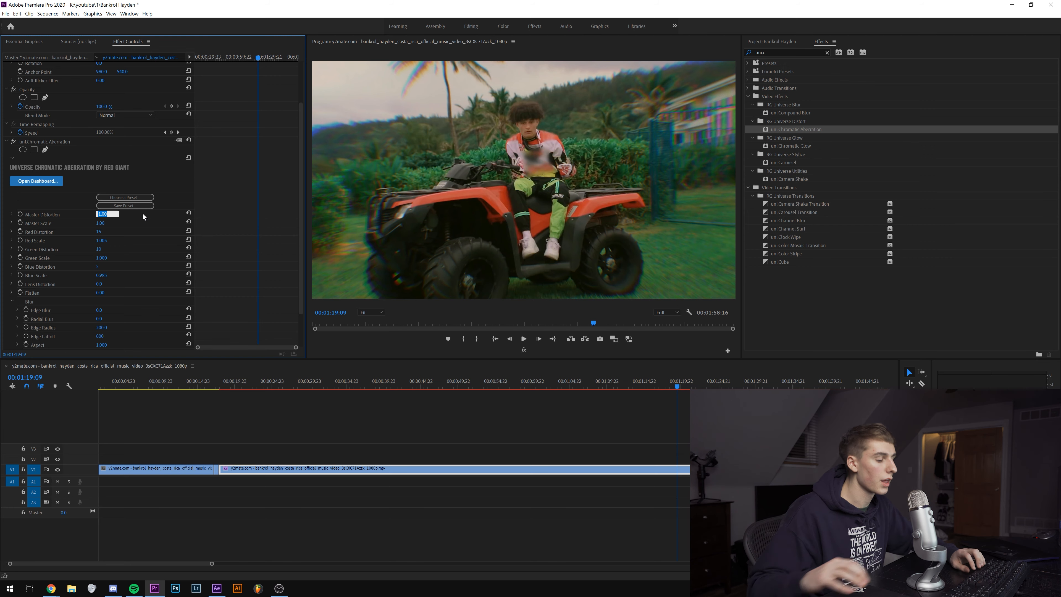
pyautogui.write('.')
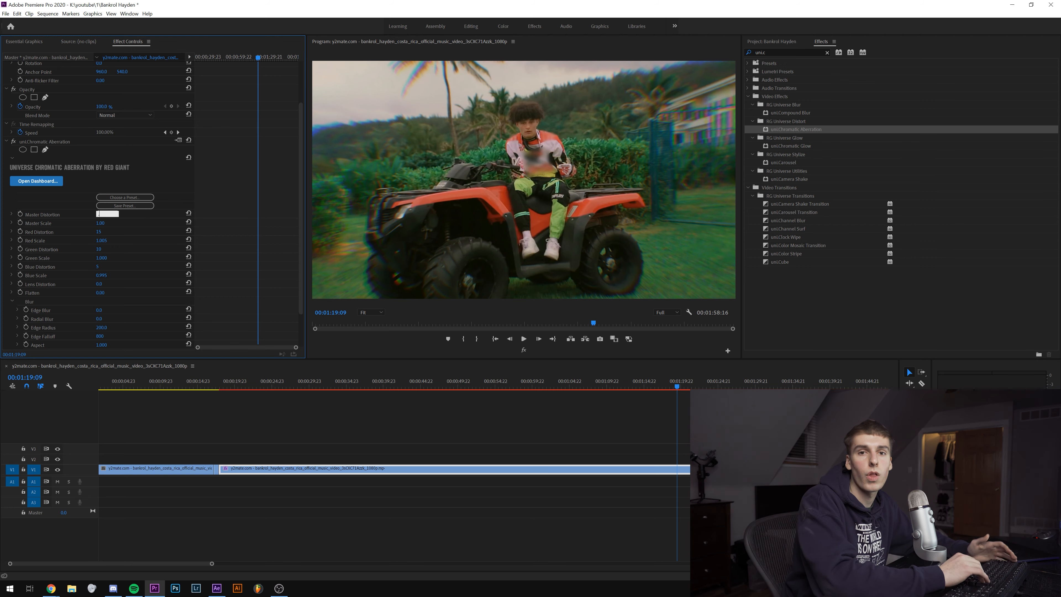
pyautogui.write('1')
pyautogui.press('Return')
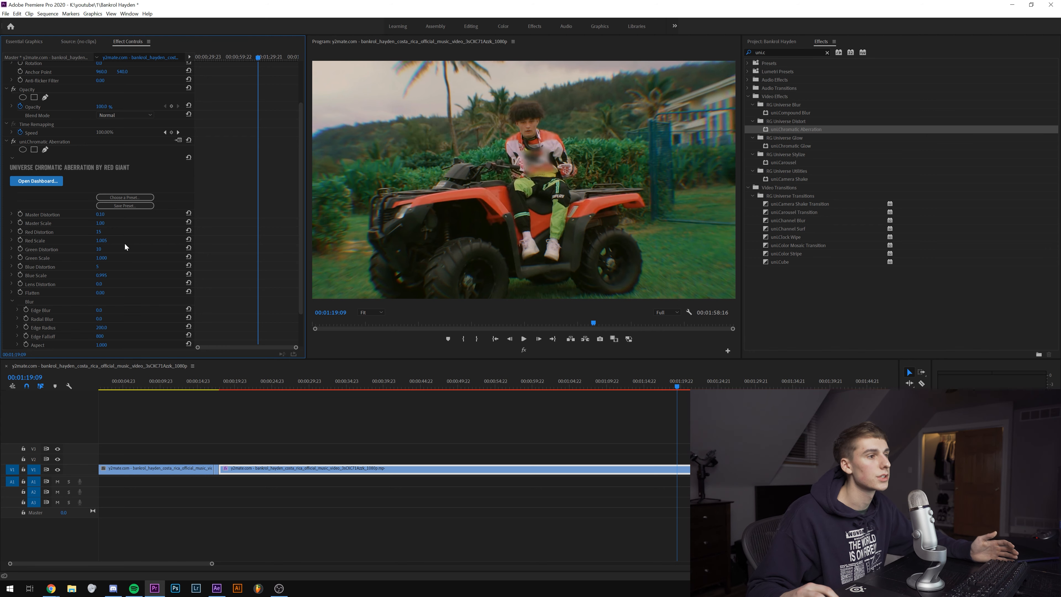
pyautogui.moveTo(99, 283)
pyautogui.mouseDown()
pyautogui.moveTo(133, 284)
pyautogui.moveTo(106, 283)
pyautogui.mouseUp()
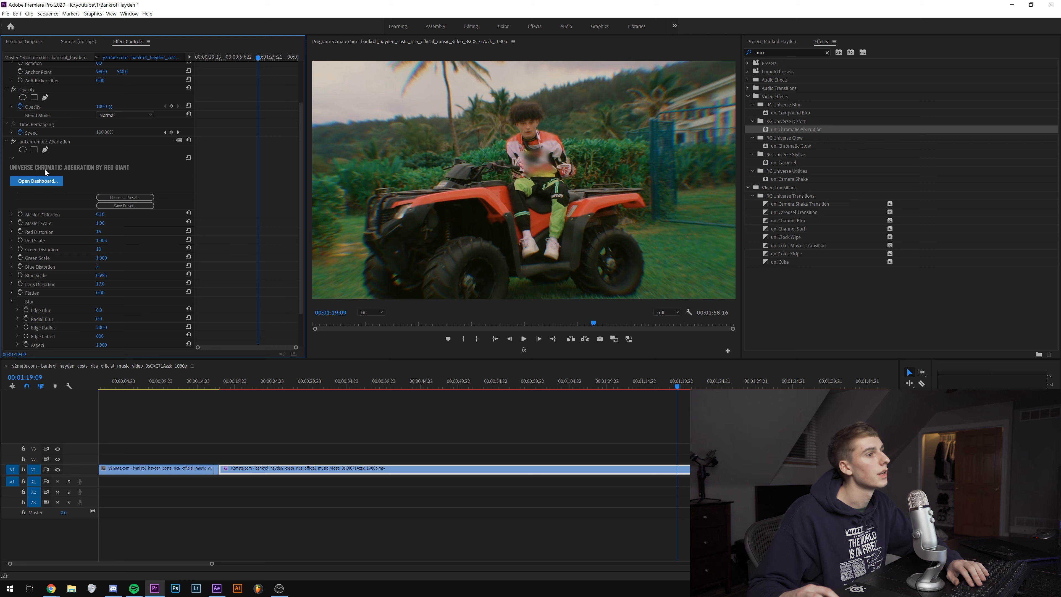
pyautogui.click(42, 143)
pyautogui.press('Delete')
# Find VR Digital Glitch by searching for "vr" and apply it to the second clip
pyautogui.click(785, 55)
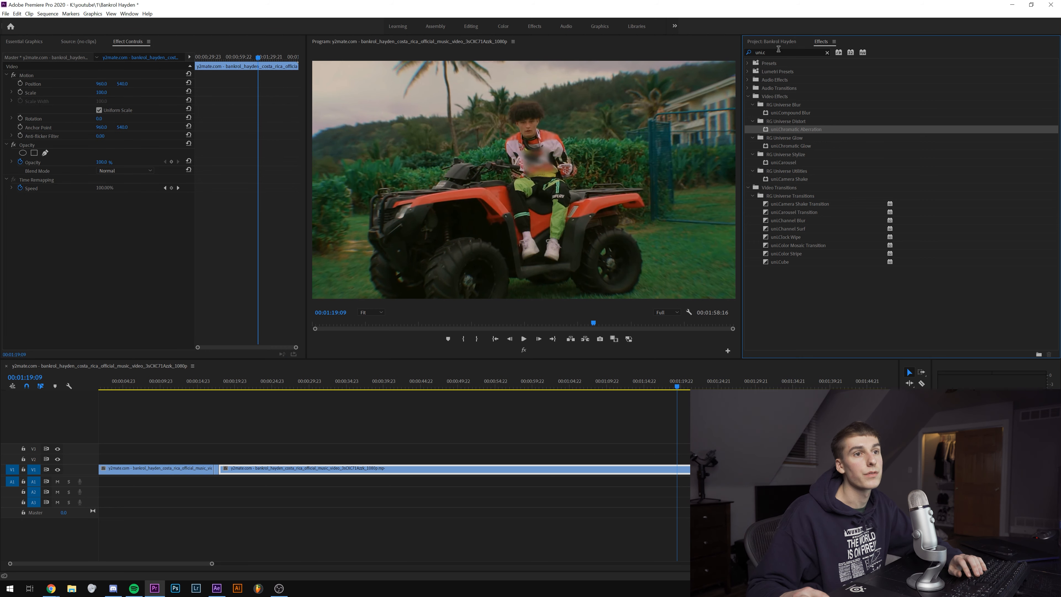
pyautogui.press('BackSpace')
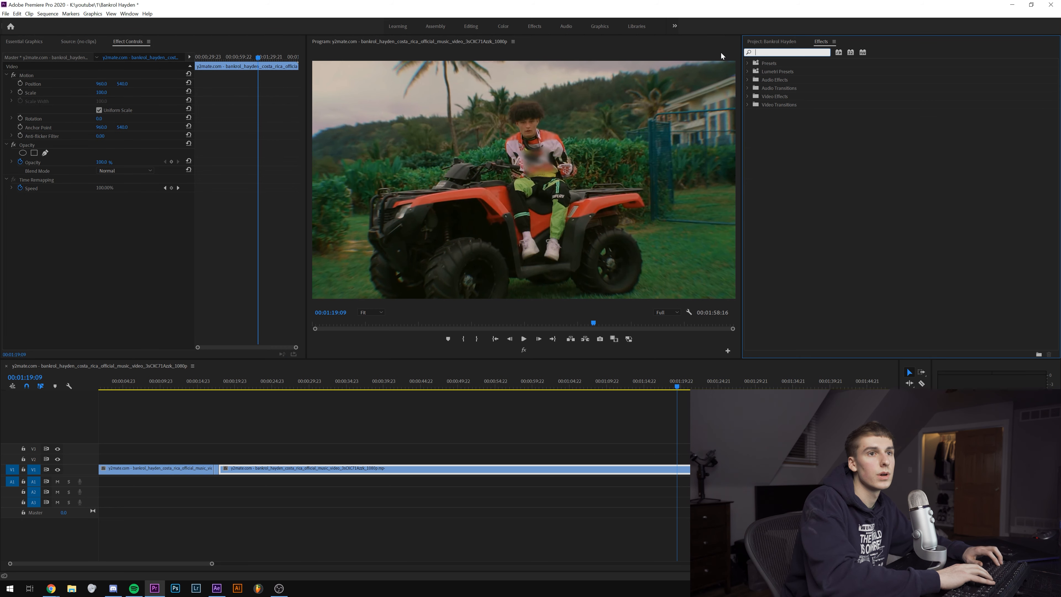
pyautogui.write('vr')
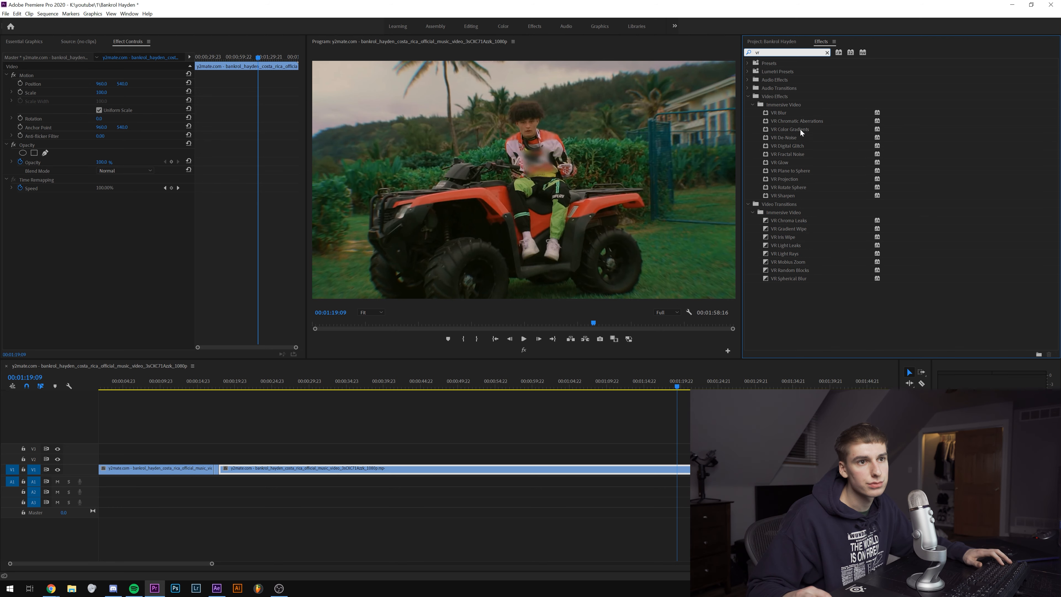
pyautogui.click(791, 145)
pyautogui.moveTo(675, 466); pyautogui.dragTo(675, 467)
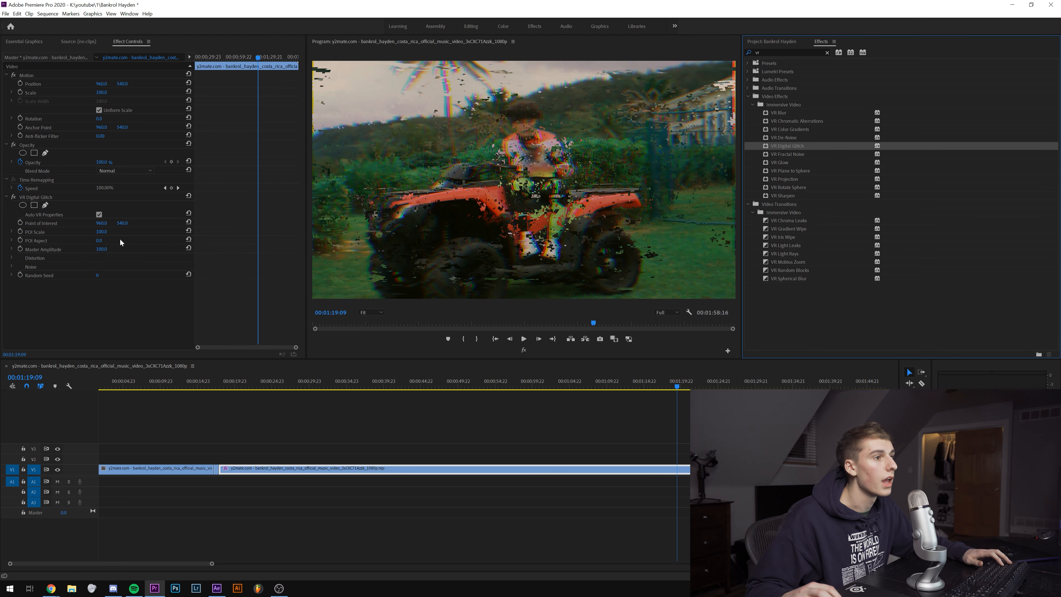
# In the VR Digital Glitch distortion settings, set Geometry Distortion X and Distortion Rate to 0 and lower Color Distortion
pyautogui.click(11, 258)
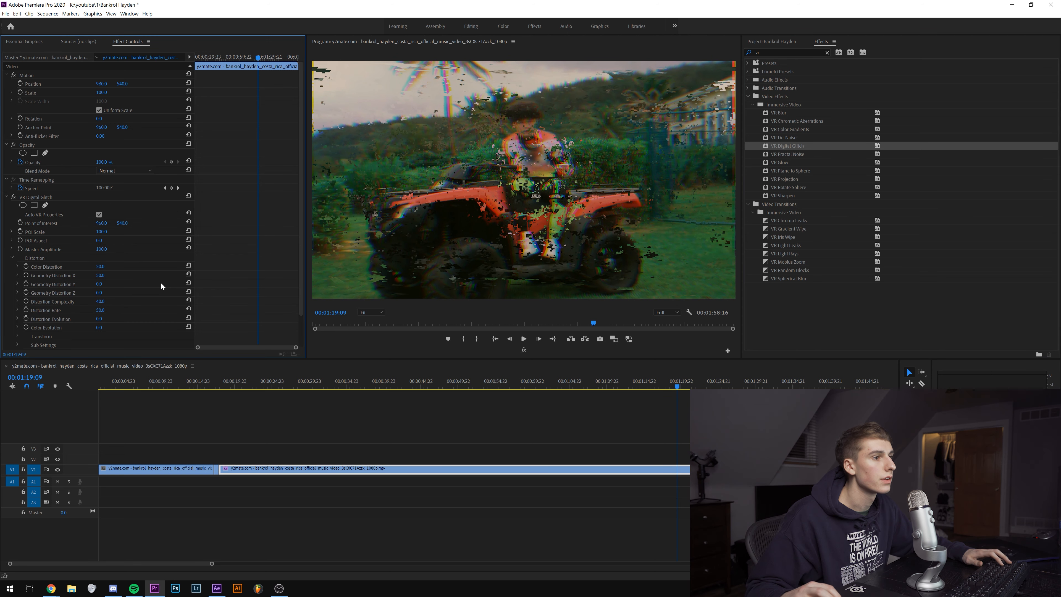
pyautogui.moveTo(106, 270); pyautogui.dragTo(84, 270)
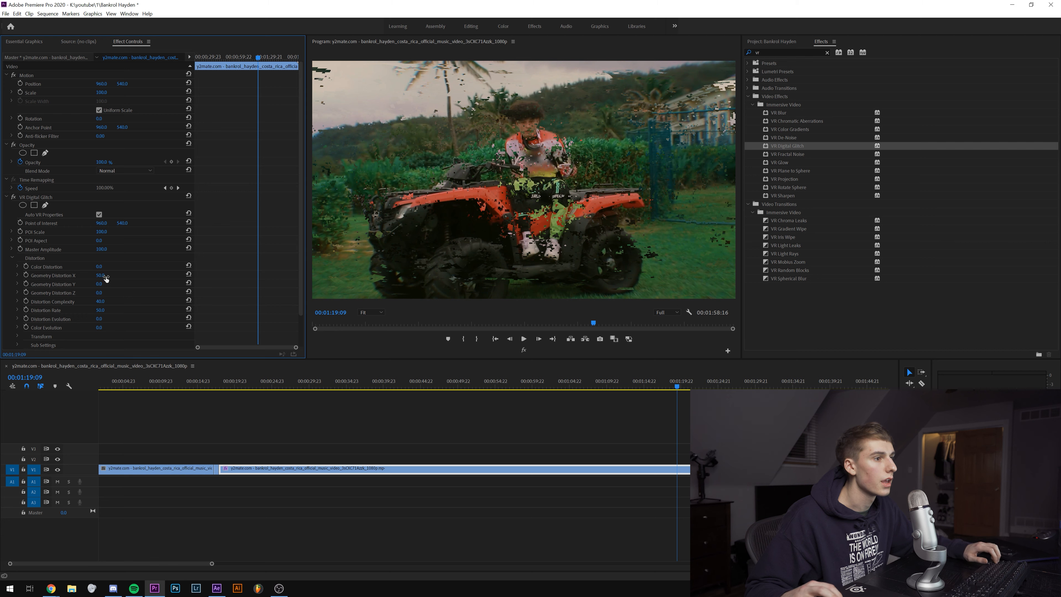
pyautogui.hotkey('ctrl', 'z')
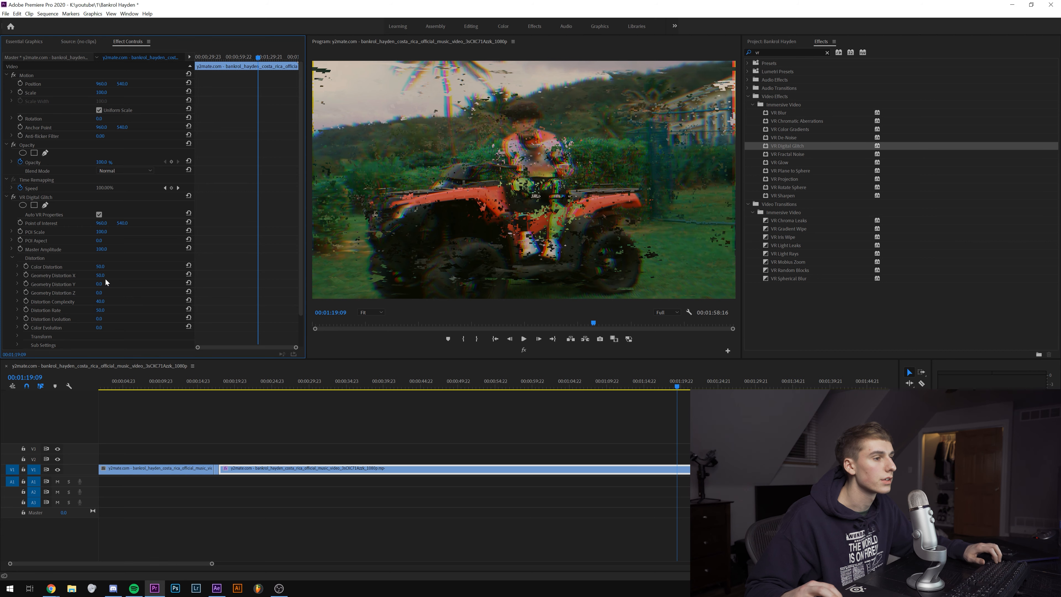
pyautogui.moveTo(103, 276); pyautogui.dragTo(79, 276)
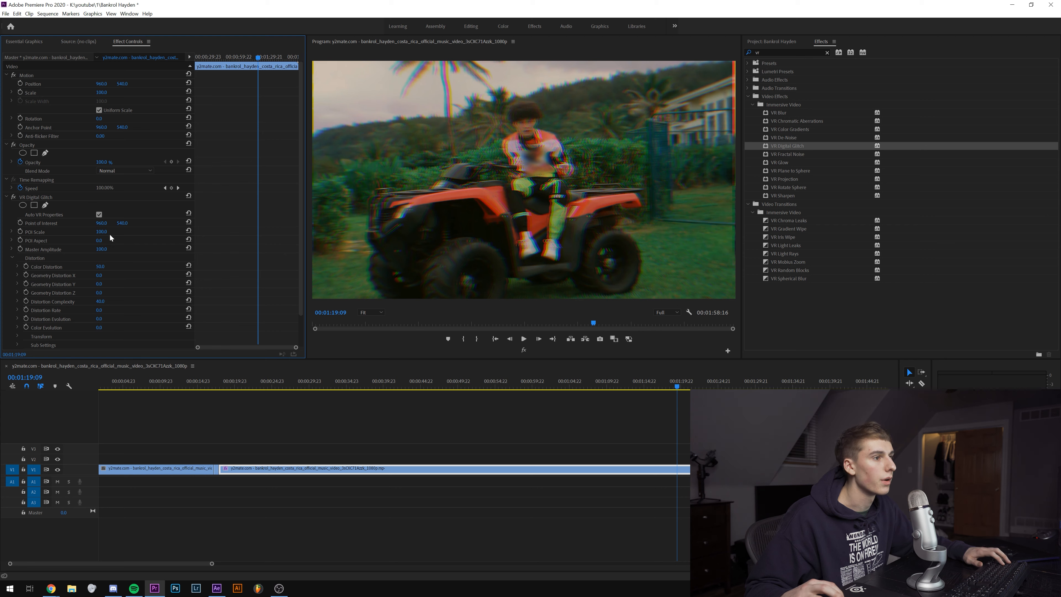
pyautogui.moveTo(100, 266); pyautogui.dragTo(93, 266)
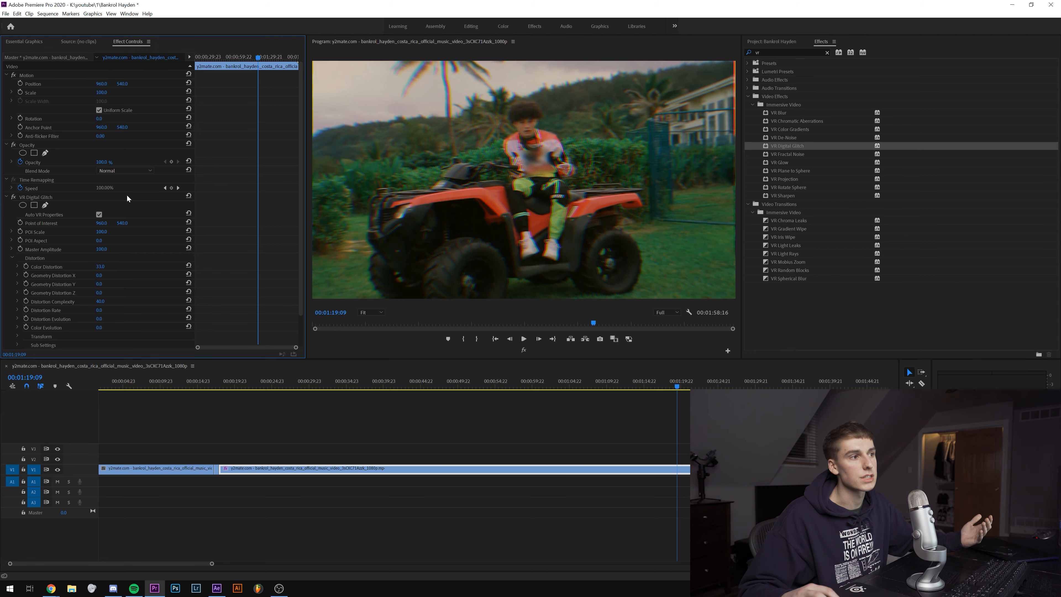
pyautogui.click(55, 196)
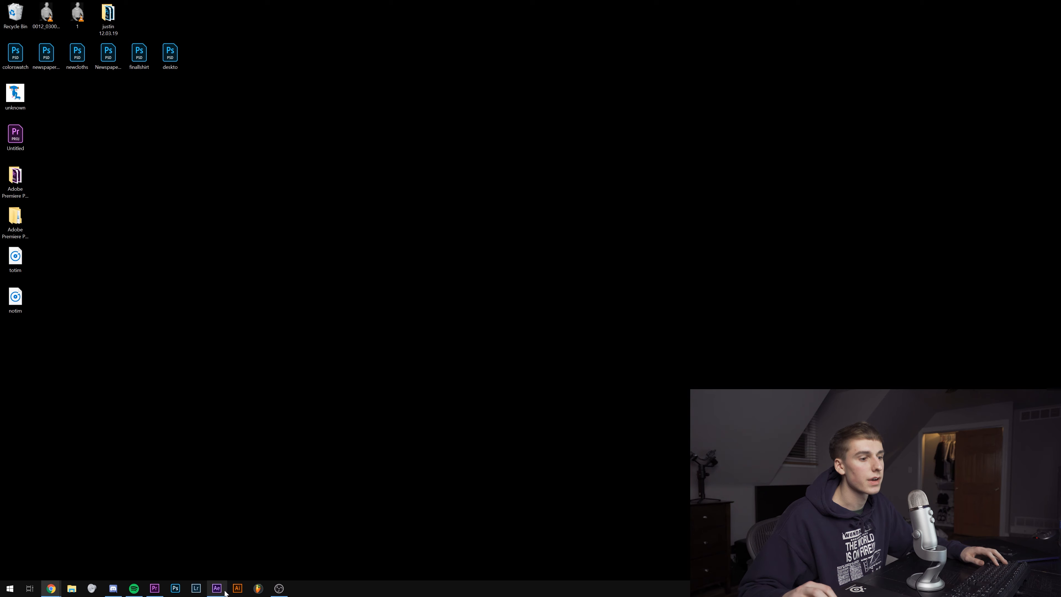
# Switch to After Effects and move the playhead to the quad bike shot at 0:01:22:12
pyautogui.click(224, 591)
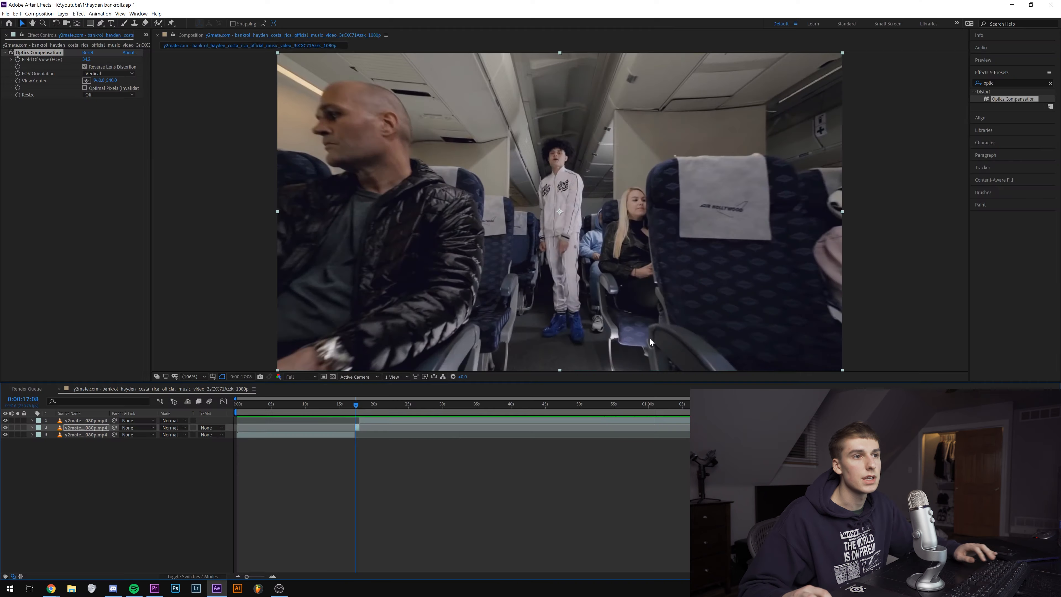
pyautogui.moveTo(488, 401); pyautogui.dragTo(809, 402)
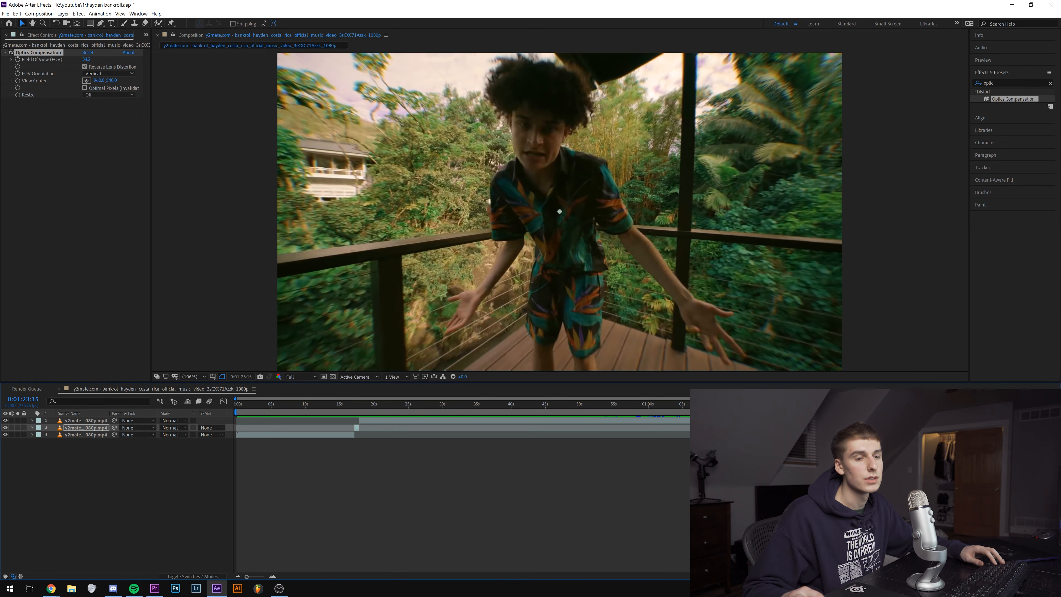
pyautogui.moveTo(809, 402); pyautogui.dragTo(799, 402)
# Find AE Pixel Sorter by searching for "pixel", apply it to the top layer, and raise its Threshold to streak the highlights vertically
pyautogui.click(982, 60)
pyautogui.click(1002, 71)
pyautogui.click(1002, 72)
pyautogui.click(1001, 72)
pyautogui.click(1001, 72)
pyautogui.click(996, 208)
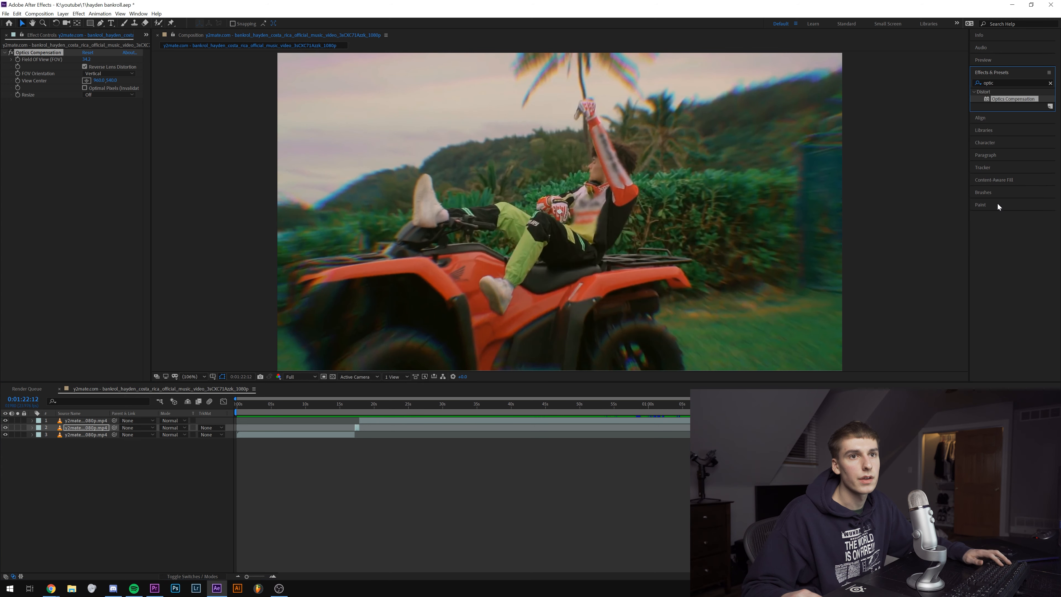
pyautogui.click(1006, 83)
pyautogui.write('pixel')
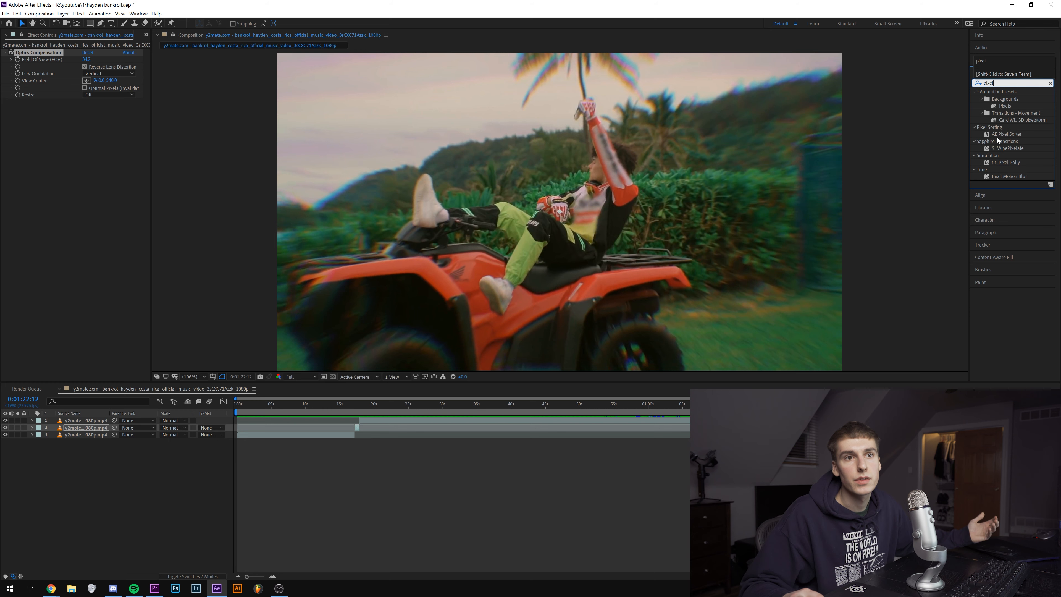
pyautogui.moveTo(999, 137); pyautogui.dragTo(73, 86)
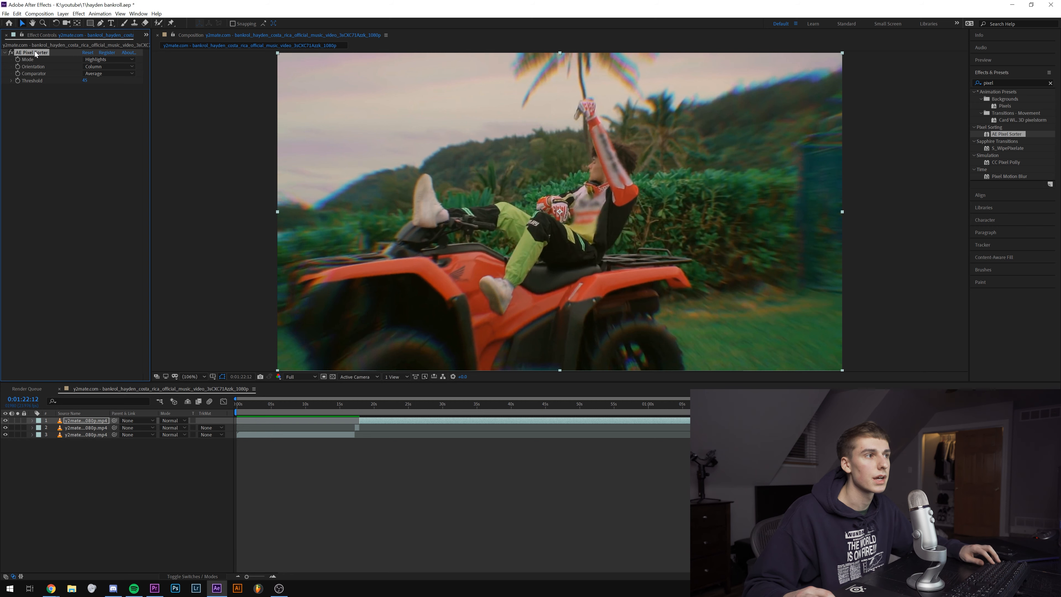
pyautogui.moveTo(87, 83); pyautogui.dragTo(150, 75)
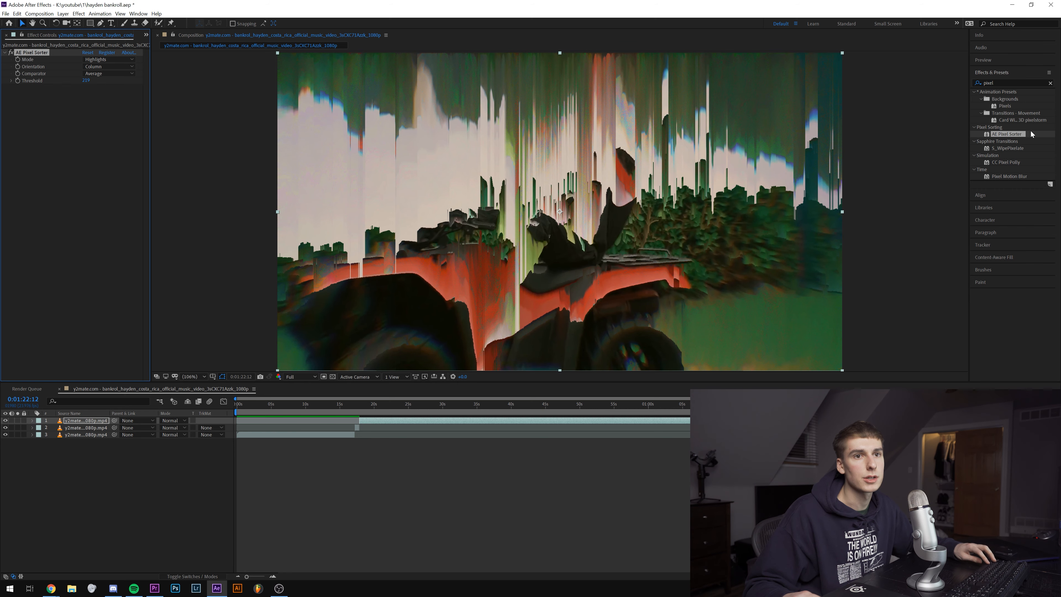
# Add a second AE Pixel Sorter to the top layer and set its Orientation to Row
pyautogui.moveTo(1031, 134); pyautogui.dragTo(81, 135)
pyautogui.click(107, 102)
pyautogui.click(110, 121)
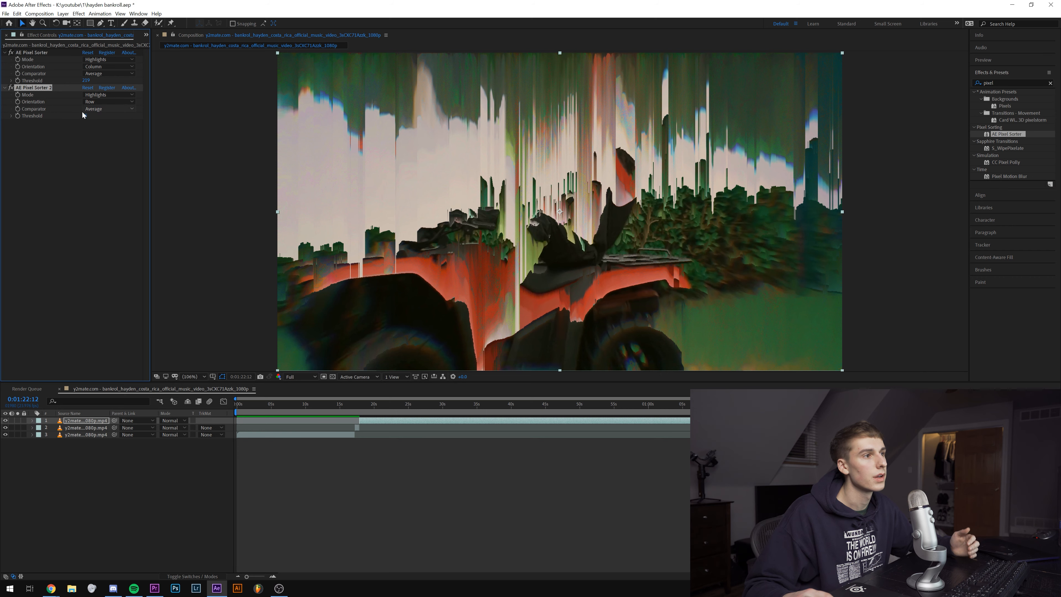
# Set the second Pixel Sorter to Shadows mode, adjust its Threshold, and enable Threshold keyframing on both Pixel Sorters
pyautogui.click(103, 96)
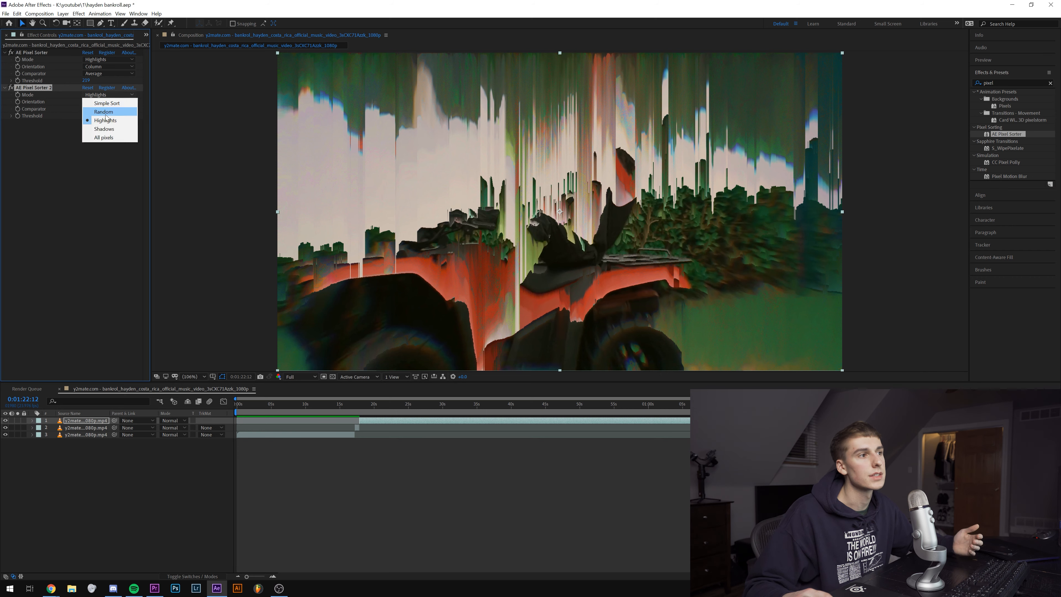
pyautogui.click(104, 129)
pyautogui.moveTo(95, 116); pyautogui.dragTo(98, 115)
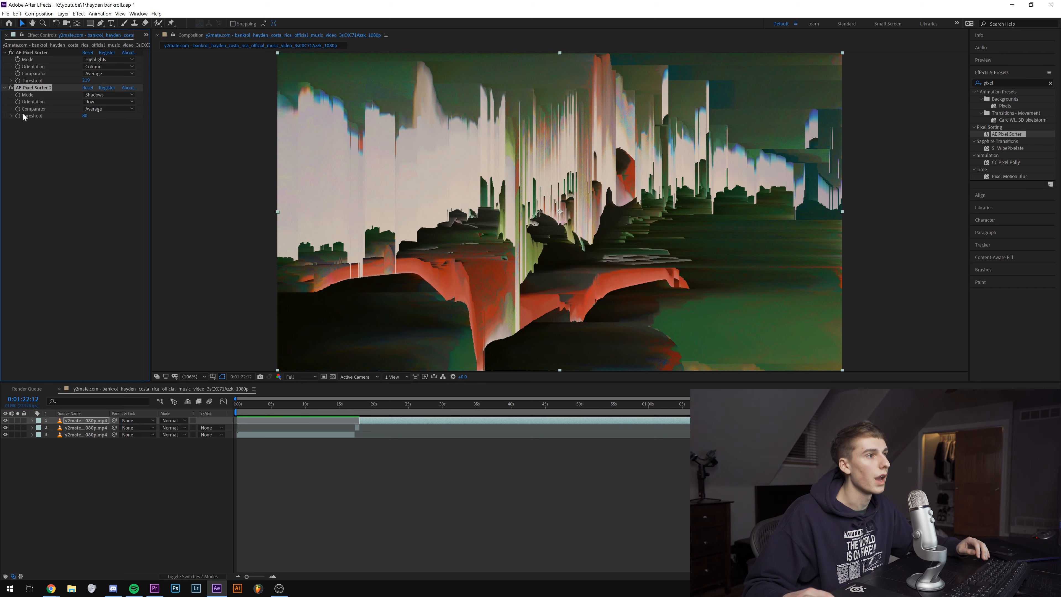
pyautogui.press('Up')
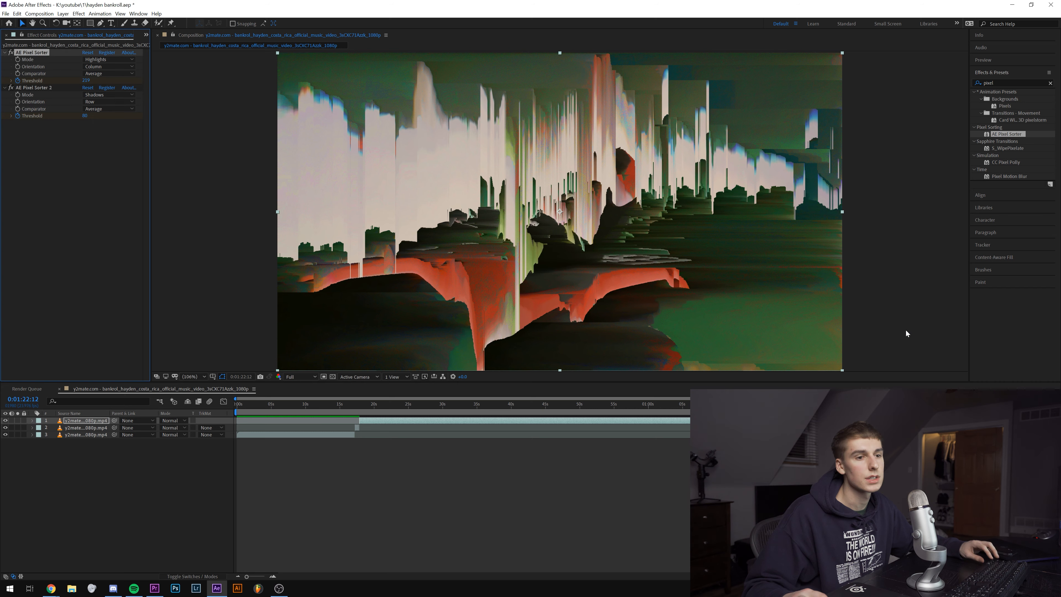
# Step back to 0:01:21:16 and keyframe both Pixel Sorter Thresholds at 0 as the start of the transition
pyautogui.click(997, 61)
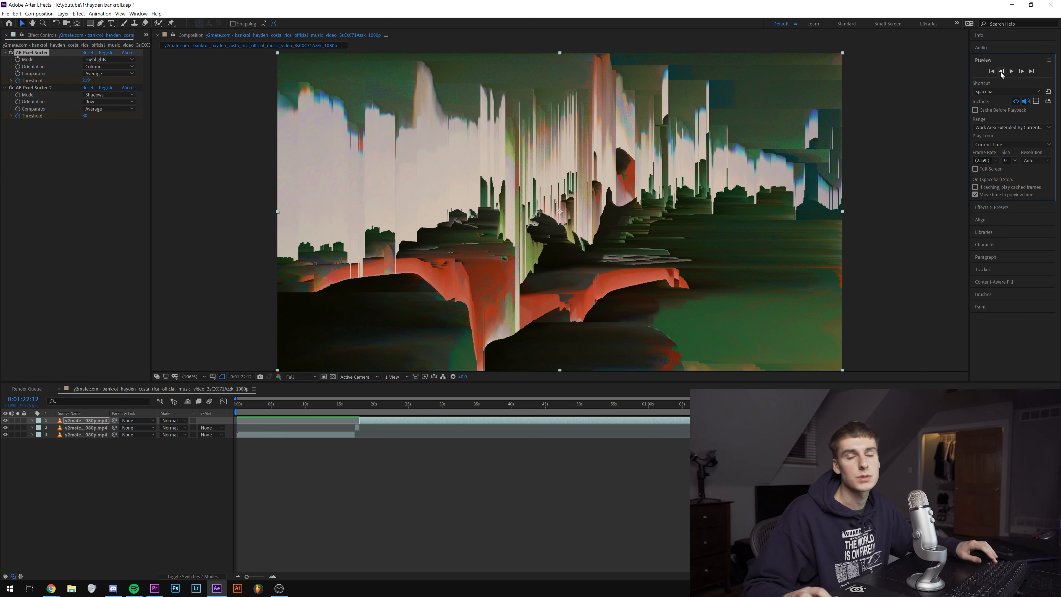
pyautogui.click(1001, 71)
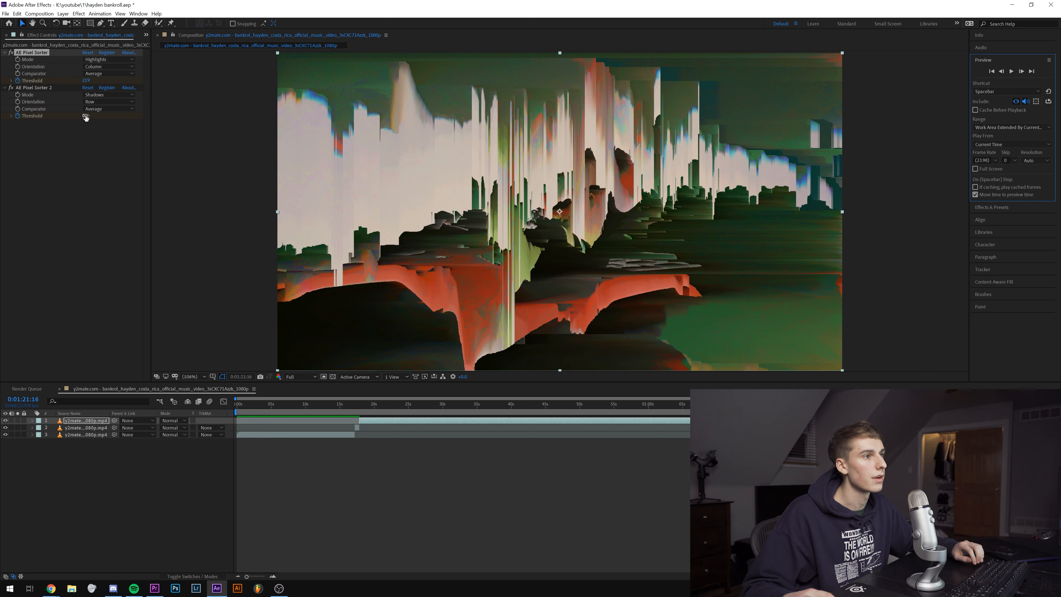
pyautogui.click(75, 90)
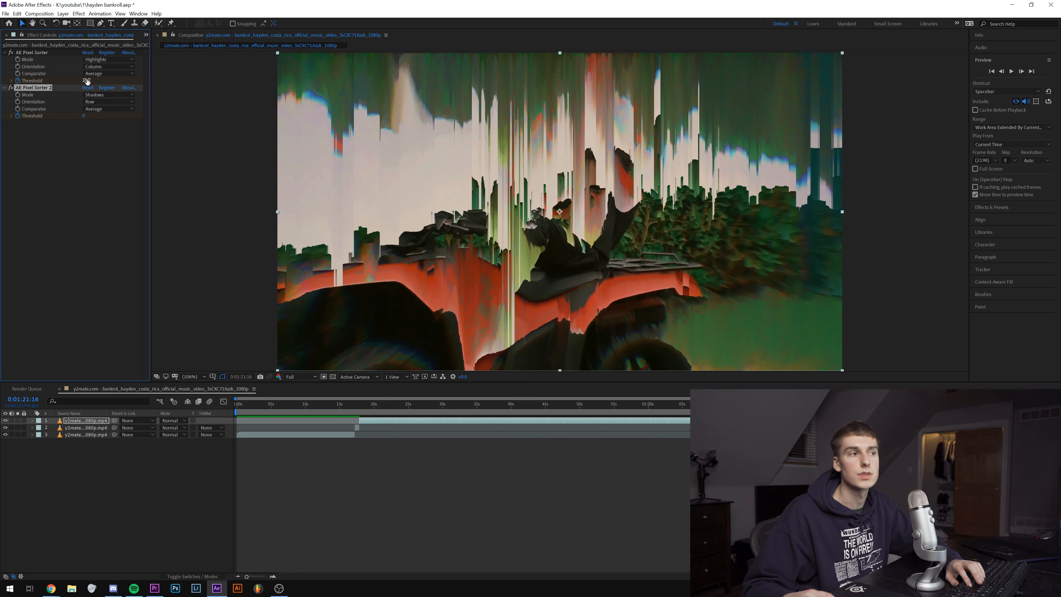
pyautogui.moveTo(86, 80); pyautogui.dragTo(62, 80)
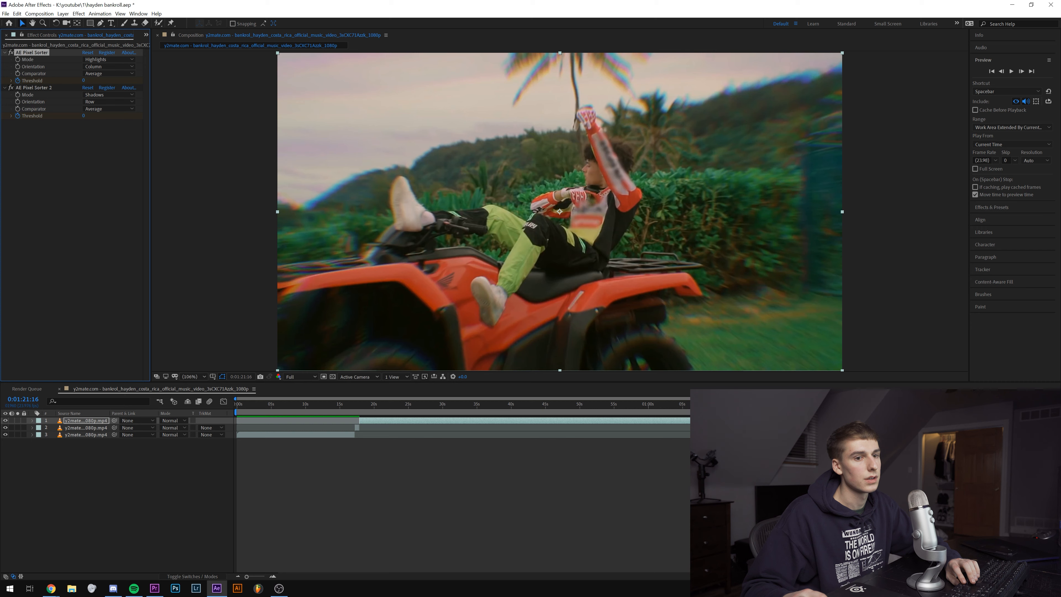
# Step forward past the cut to 0:01:22:15 and keyframe both Pixel Sorter Thresholds at 0
pyautogui.click(1021, 70)
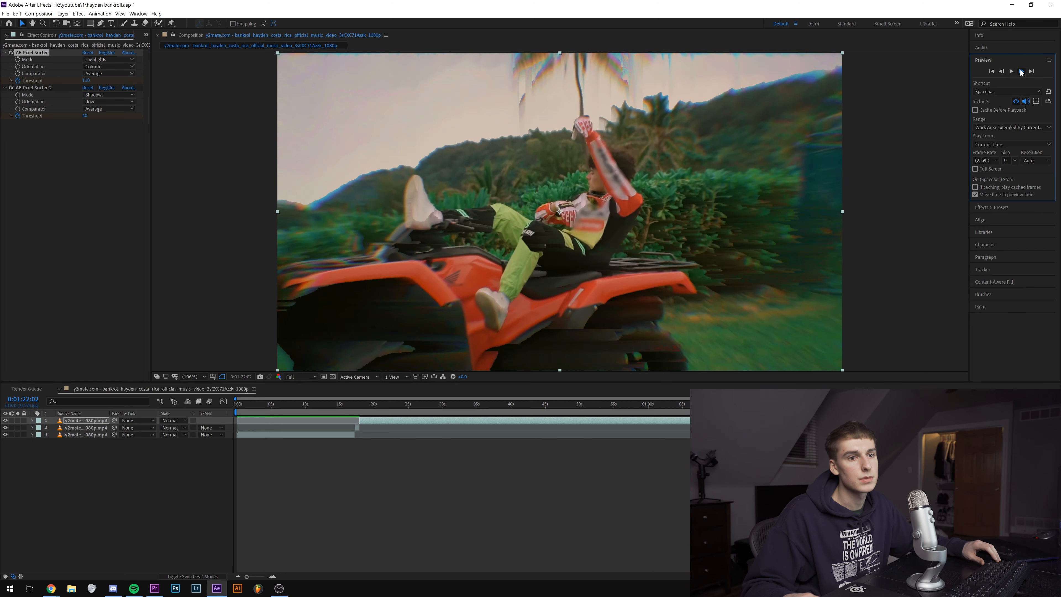
pyautogui.click(1020, 71)
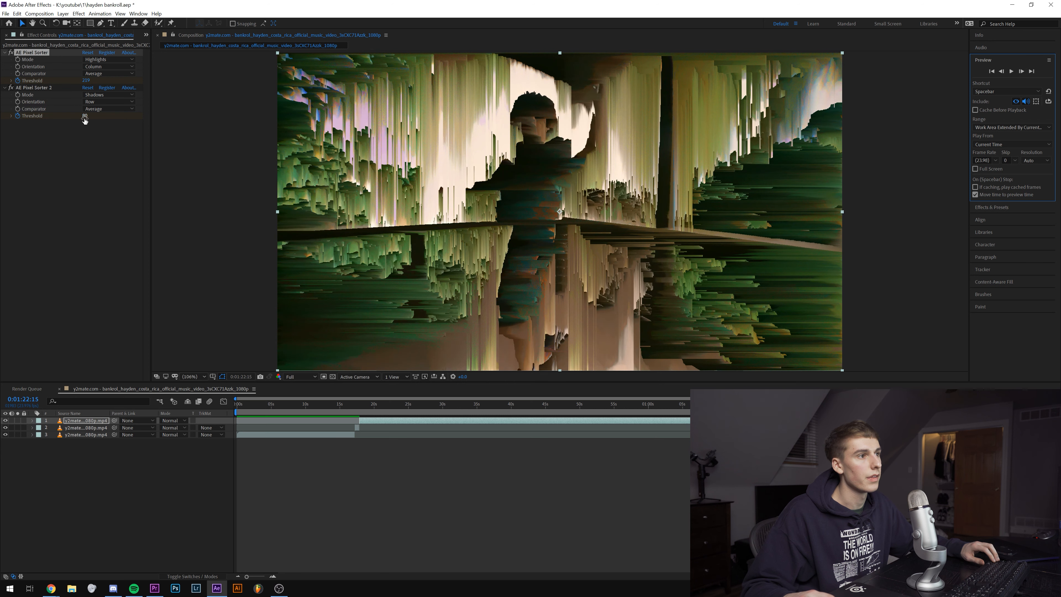
pyautogui.moveTo(85, 120); pyautogui.dragTo(50, 120)
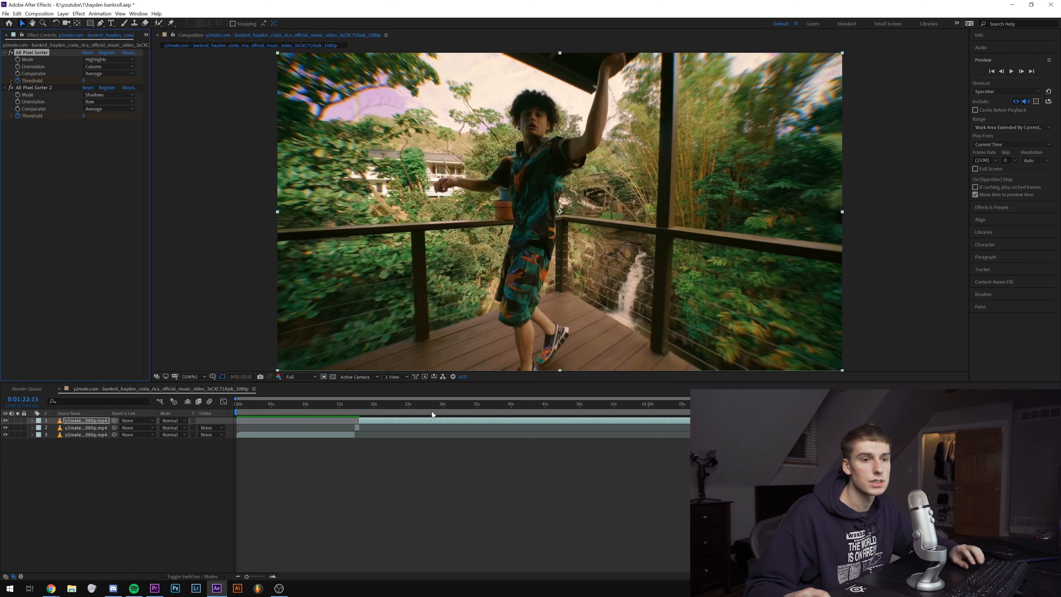
# Play back the pixel-sort transition and examine it frame by frame around the cut at 0:01:22:12
pyautogui.press('space')
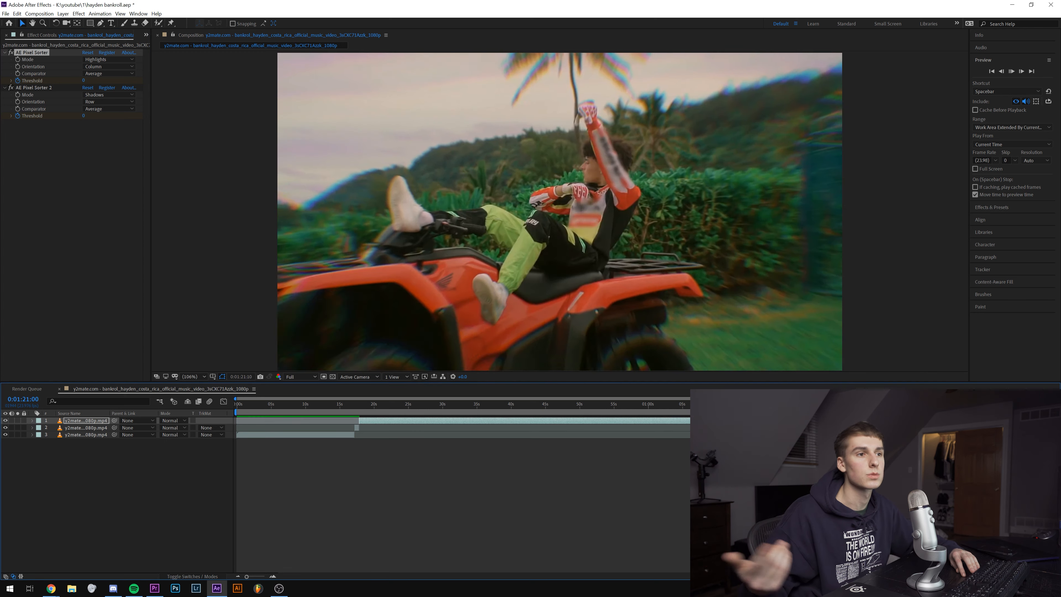
pyautogui.press('space')
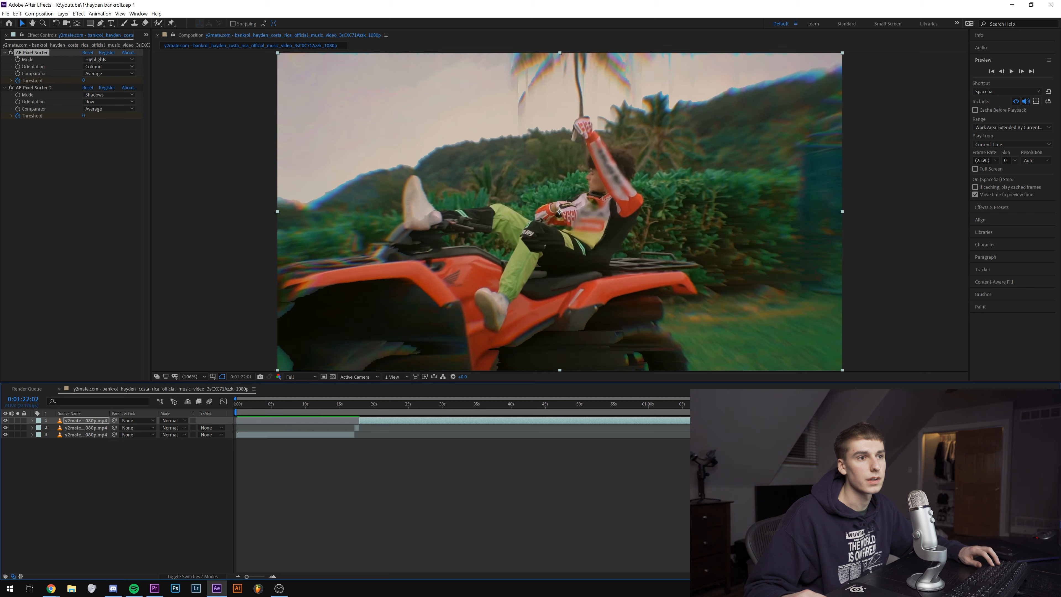
pyautogui.press('pagedown')
pyautogui.press('pagedown')
pyautogui.press('pagedown')
pyautogui.press('pagedown')
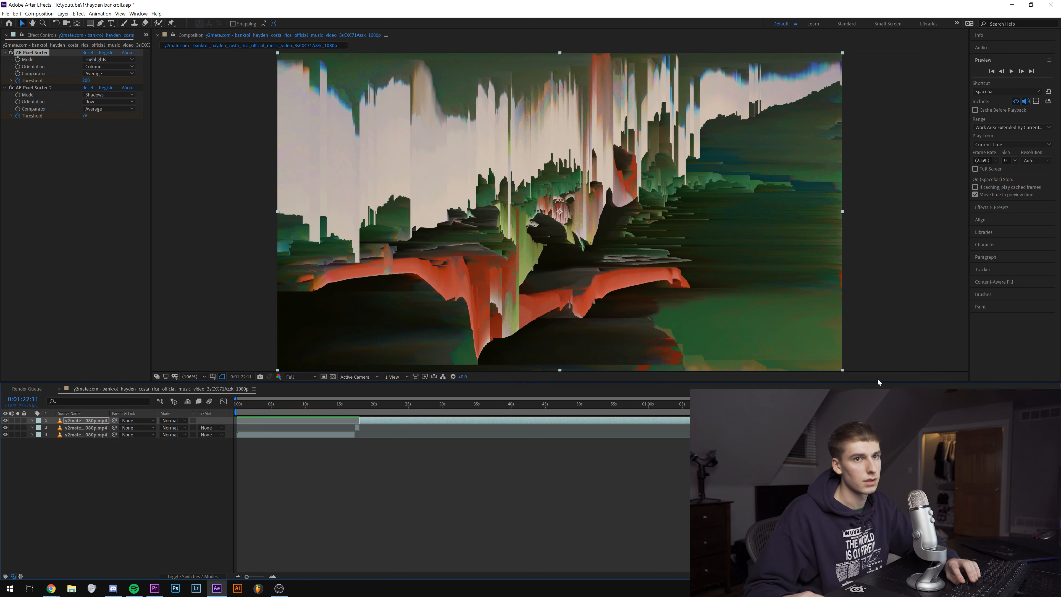
pyautogui.click(1021, 71)
pyautogui.click(1021, 71)
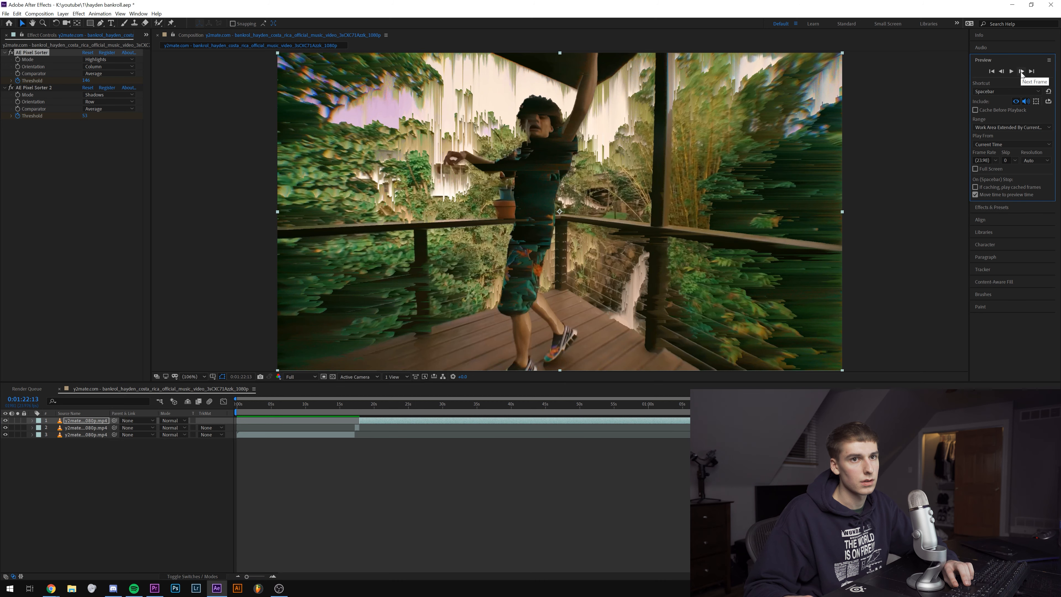
pyautogui.click(1001, 71)
# Apply the Bulge effect to the top layer and keyframe its Horizontal Radius at 1174 and Vertical Radius at 762 at 0:01:22:12
pyautogui.click(992, 205)
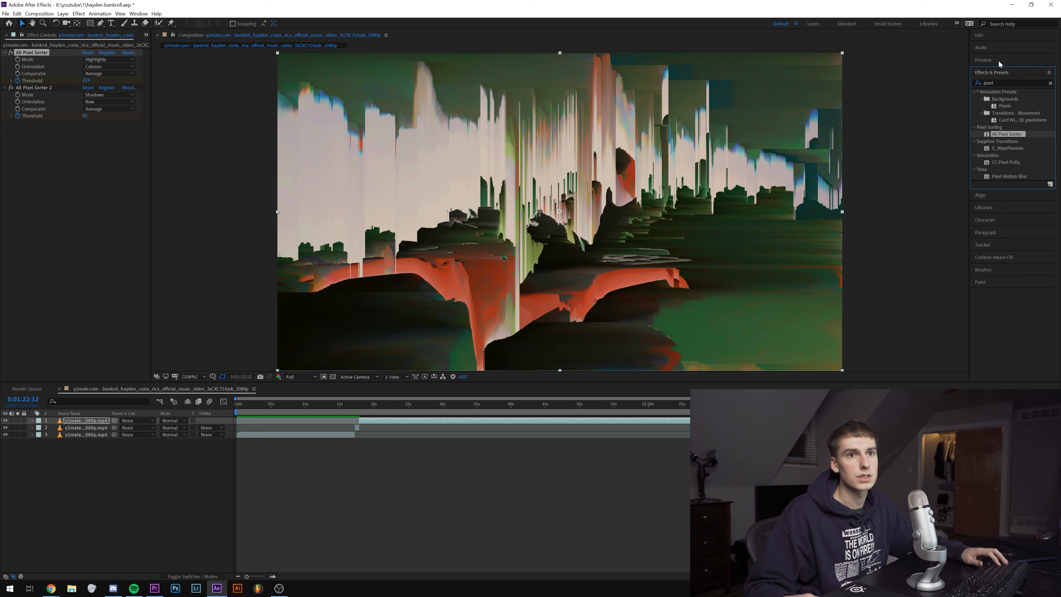
pyautogui.write('bl')
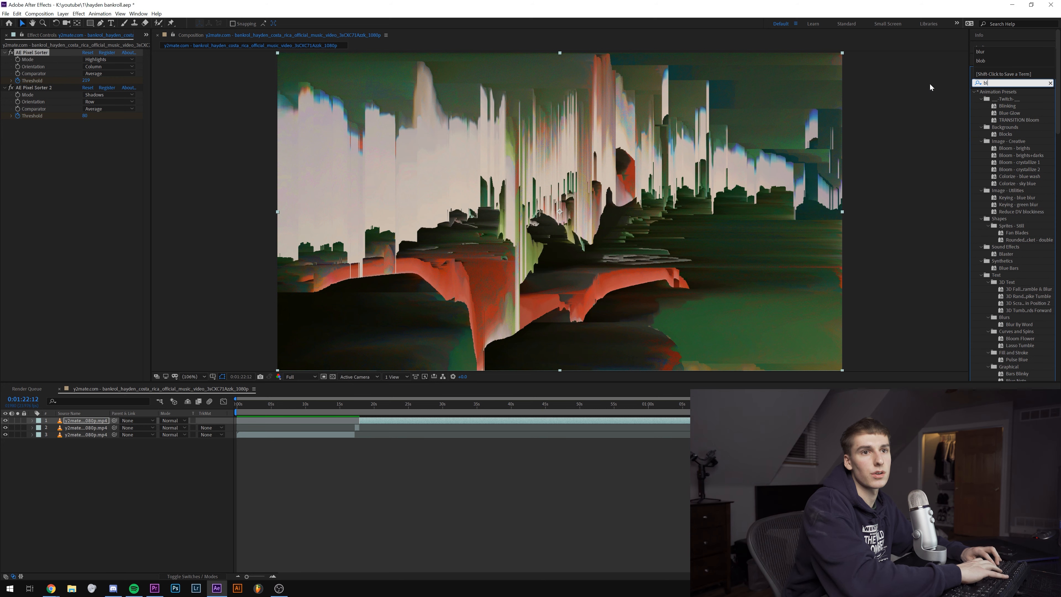
pyautogui.press('BackSpace')
pyautogui.press('BackSpace')
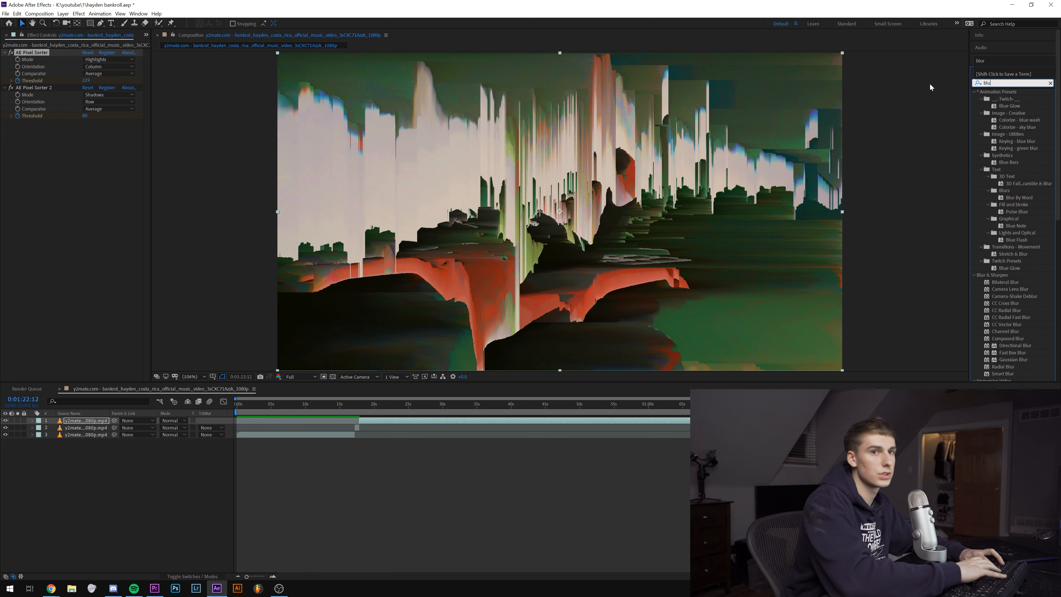
pyautogui.moveTo(997, 169); pyautogui.dragTo(20, 140)
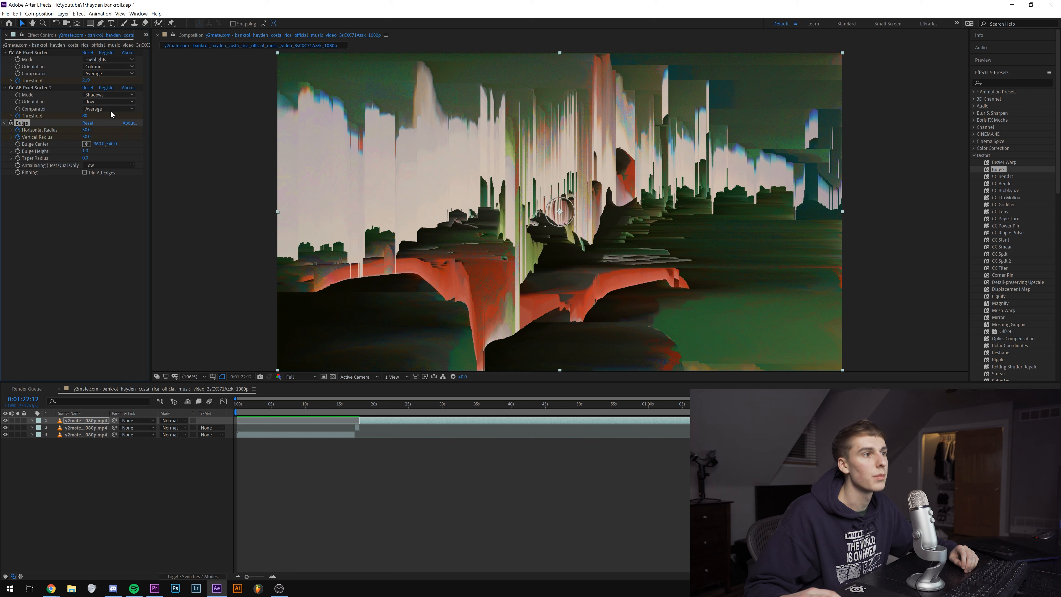
pyautogui.moveTo(86, 130); pyautogui.dragTo(449, 113)
pyautogui.moveTo(91, 140); pyautogui.dragTo(352, 109)
pyautogui.moveTo(126, 128); pyautogui.dragTo(171, 124)
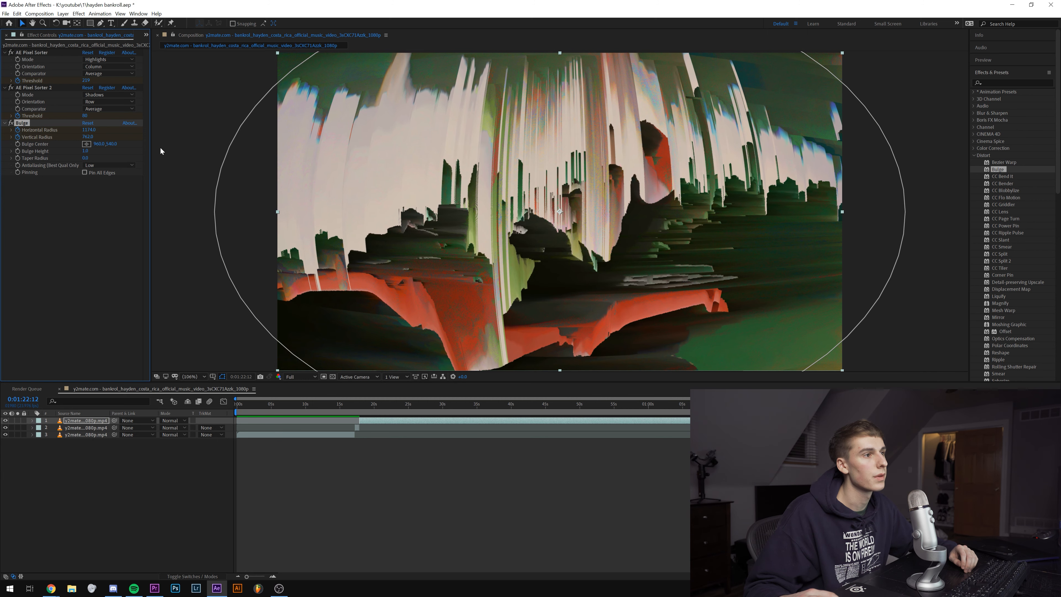
# Reveal the Bulge properties in the timeline and, at 0:01:22:11, reduce Horizontal Radius to about 1019 and Vertical Radius to about 541
pyautogui.click(31, 420)
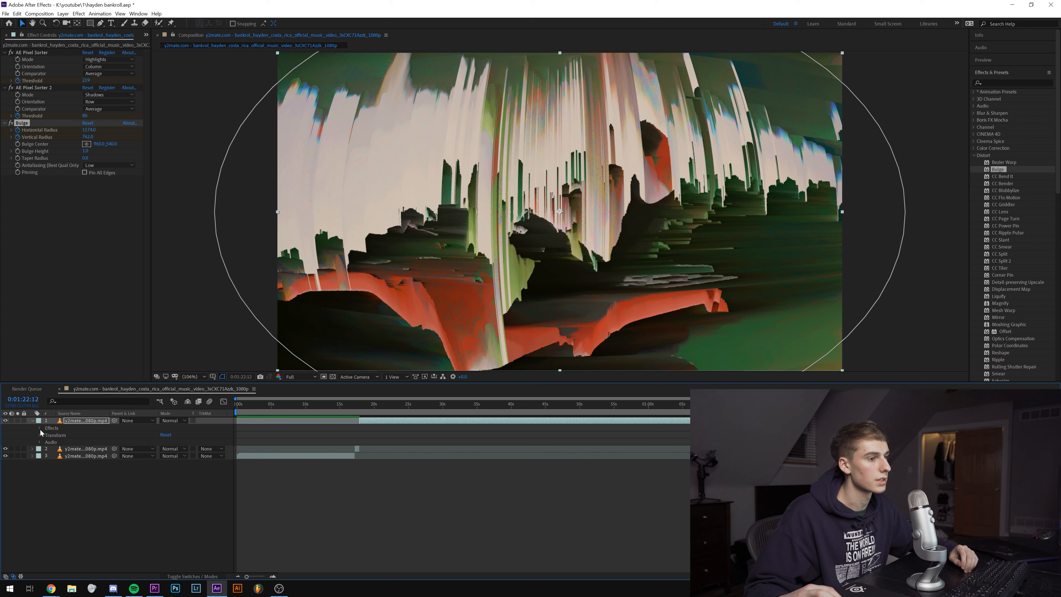
pyautogui.click(39, 428)
pyautogui.click(47, 449)
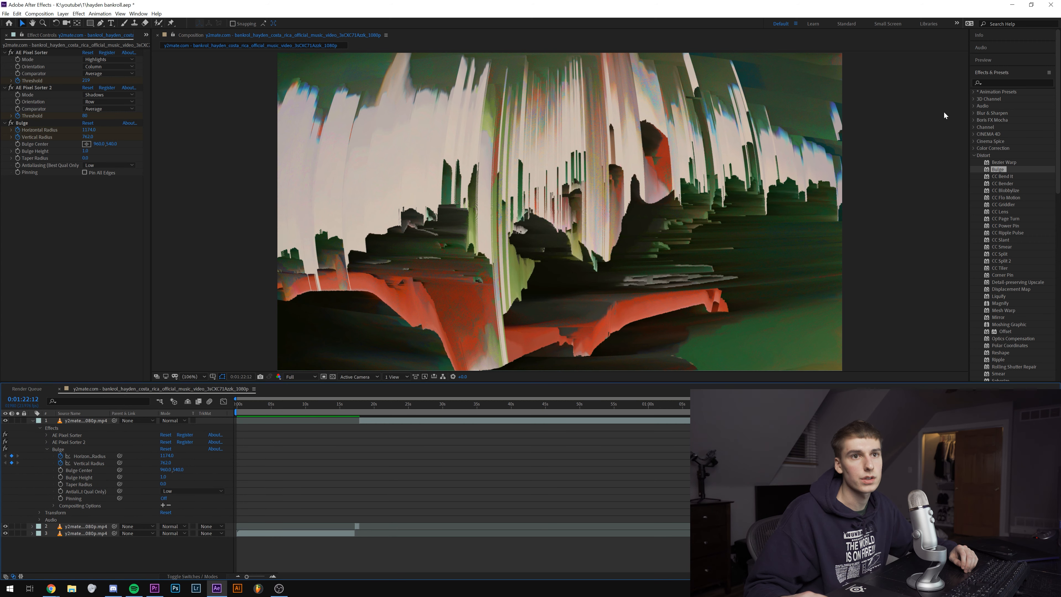
pyautogui.click(989, 59)
pyautogui.click(1002, 71)
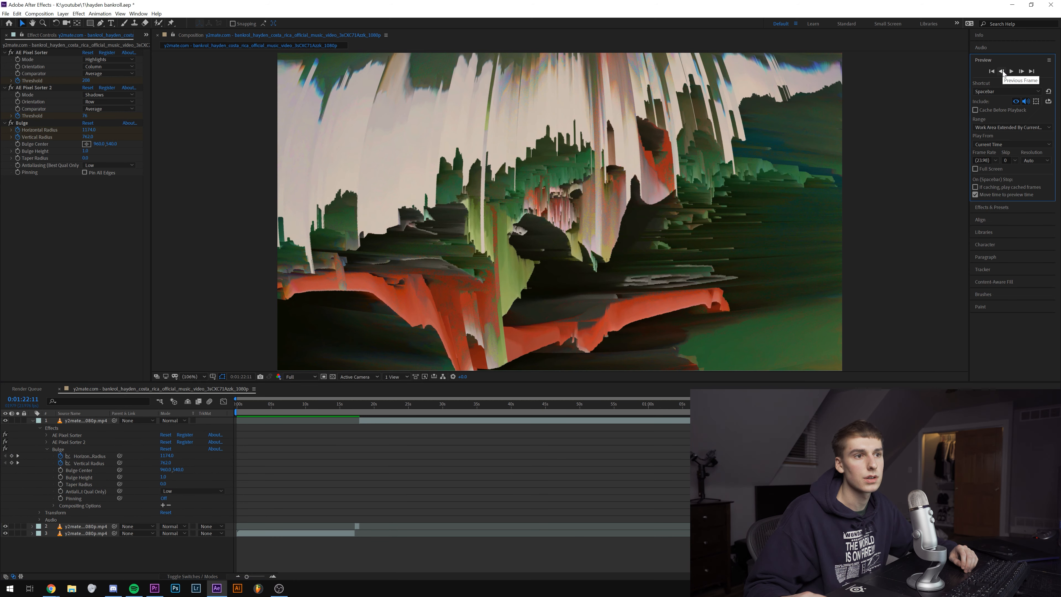
pyautogui.moveTo(88, 142); pyautogui.dragTo(11, 145)
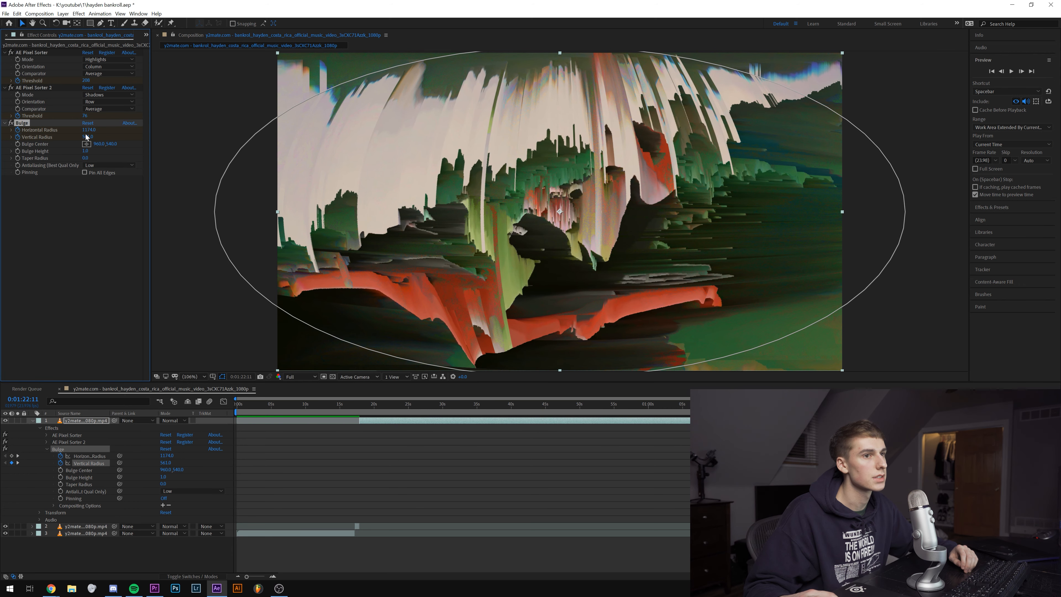
pyautogui.click(60, 140)
pyautogui.moveTo(83, 137); pyautogui.dragTo(38, 138)
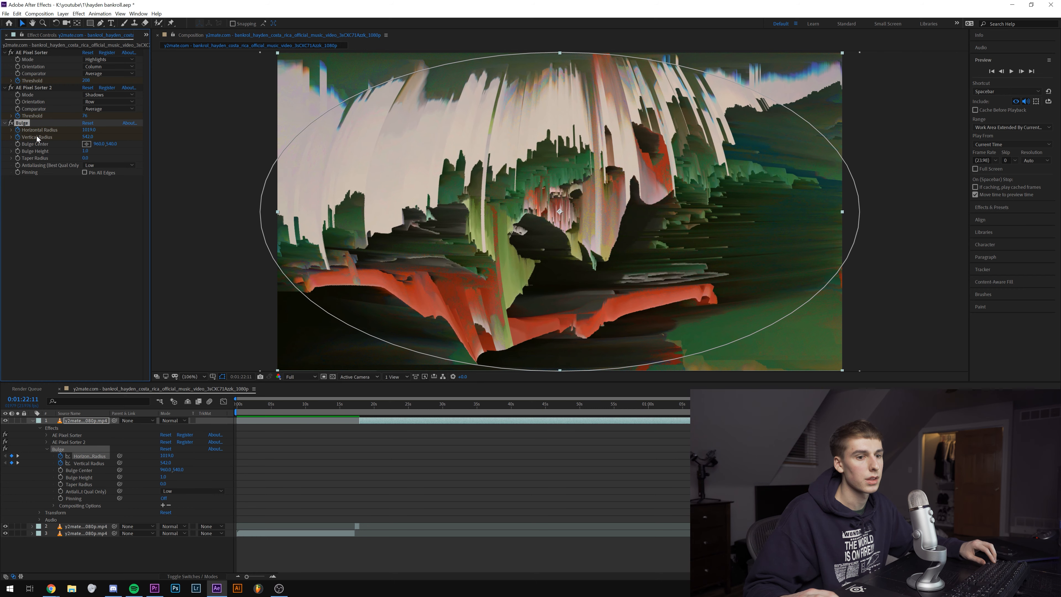
# Keyframe smaller Bulge radii at 0:01:22:10, with Horizontal Radius about 951, and set both radii to 0 at 0:01:22:09
pyautogui.click(1002, 72)
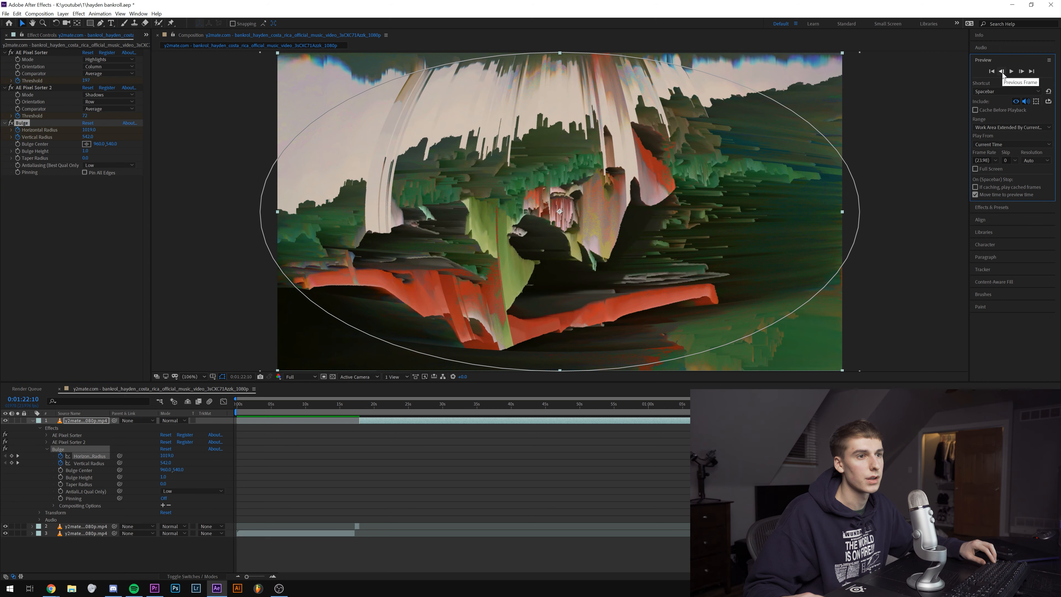
pyautogui.moveTo(84, 132); pyautogui.dragTo(56, 134)
pyautogui.click(1001, 72)
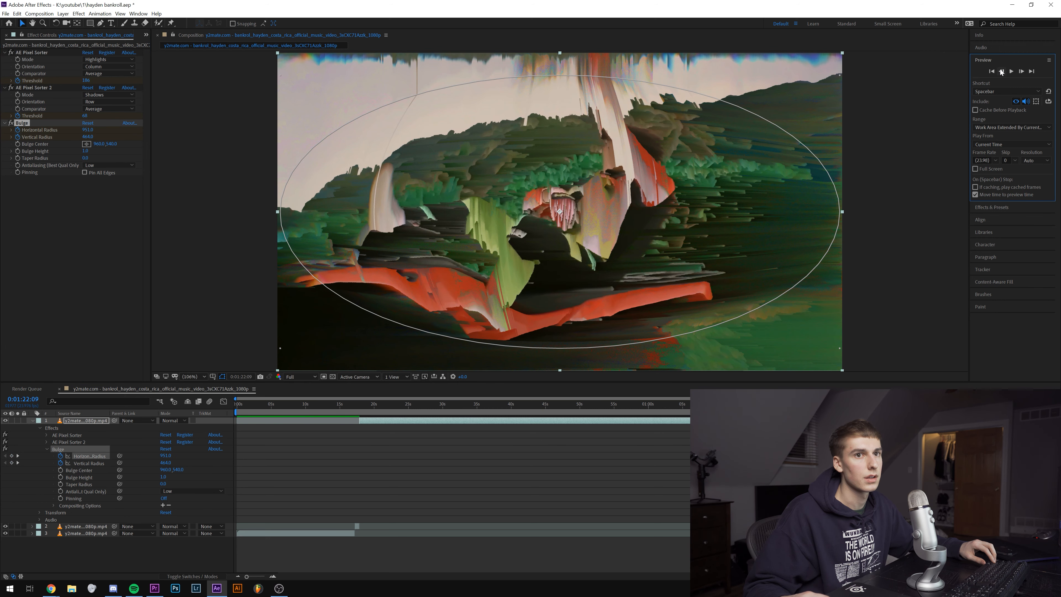
pyautogui.moveTo(90, 137); pyautogui.dragTo(46, 132)
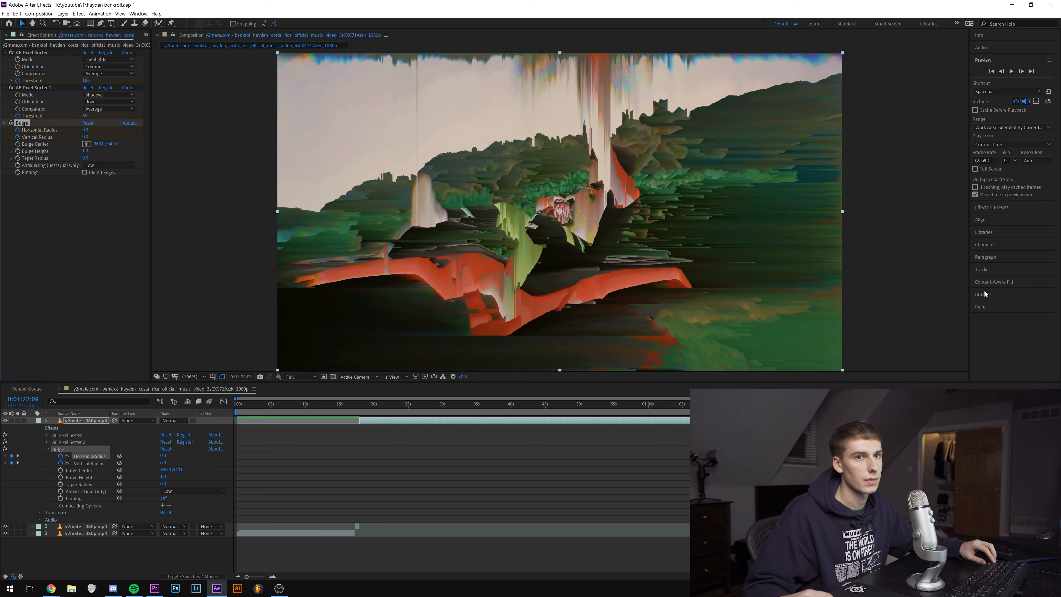
# Step forward to 0:01:22:14 and reduce the Bulge radii there, with Horizontal Radius about 911
pyautogui.click(1021, 72)
pyautogui.click(1022, 71)
pyautogui.click(1022, 72)
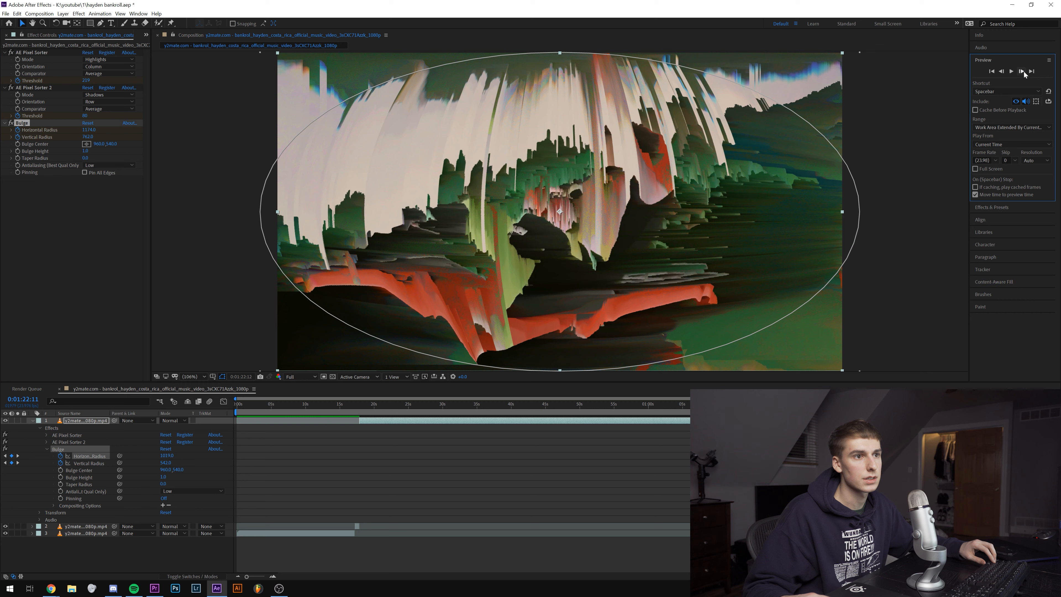
pyautogui.click(1021, 71)
pyautogui.moveTo(91, 133); pyautogui.dragTo(71, 141)
pyautogui.press('pagedown')
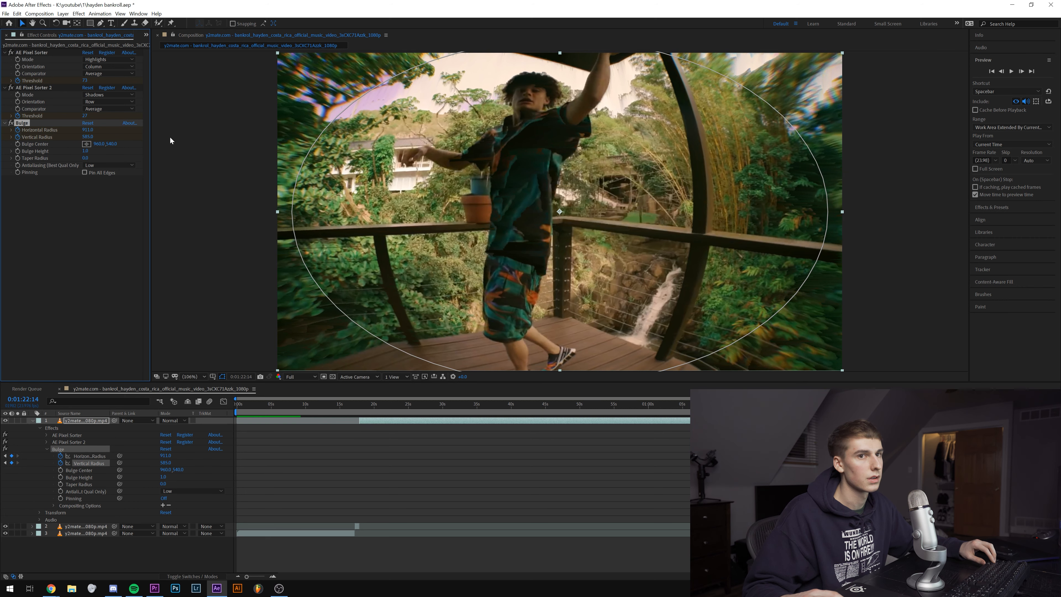
# Set the Bulge's Horizontal Radius and Vertical Radius to 0 at 0:01:22:15
pyautogui.click(1021, 71)
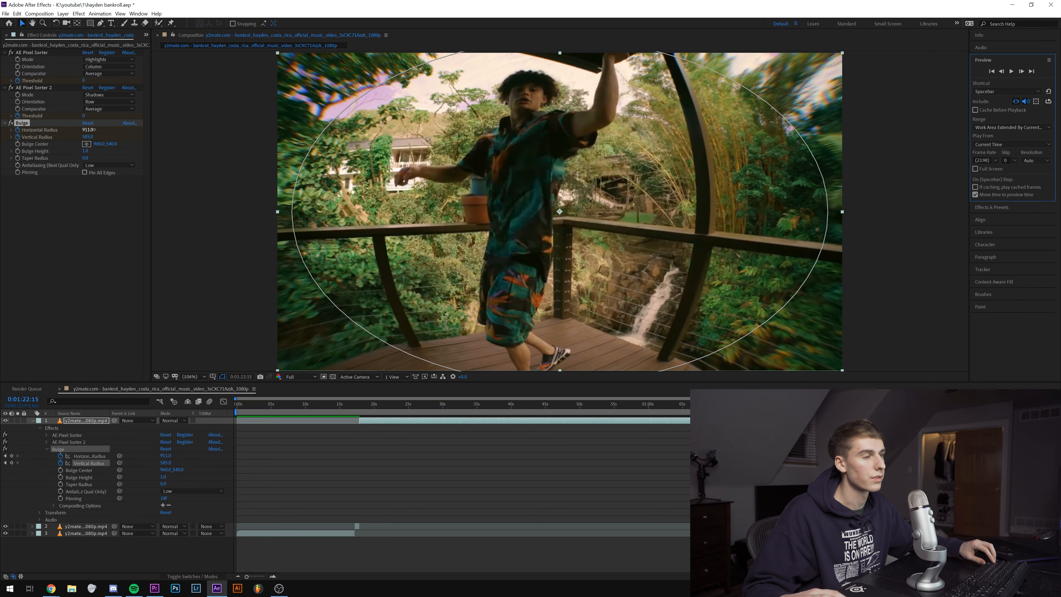
pyautogui.click(89, 129)
pyautogui.write('0')
pyautogui.press('Return')
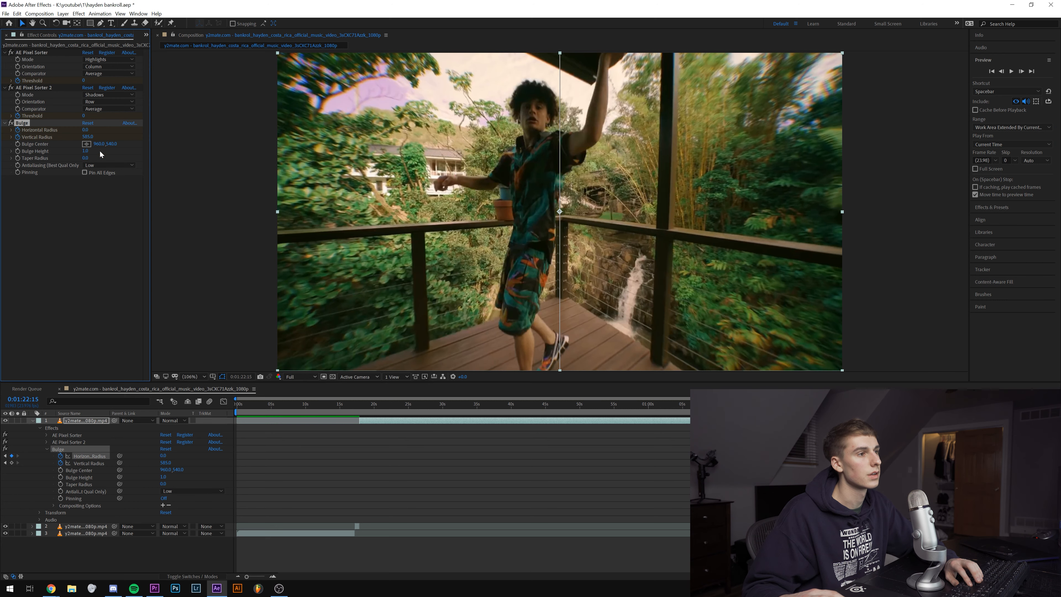
pyautogui.click(89, 137)
pyautogui.write('0')
pyautogui.press('Return')
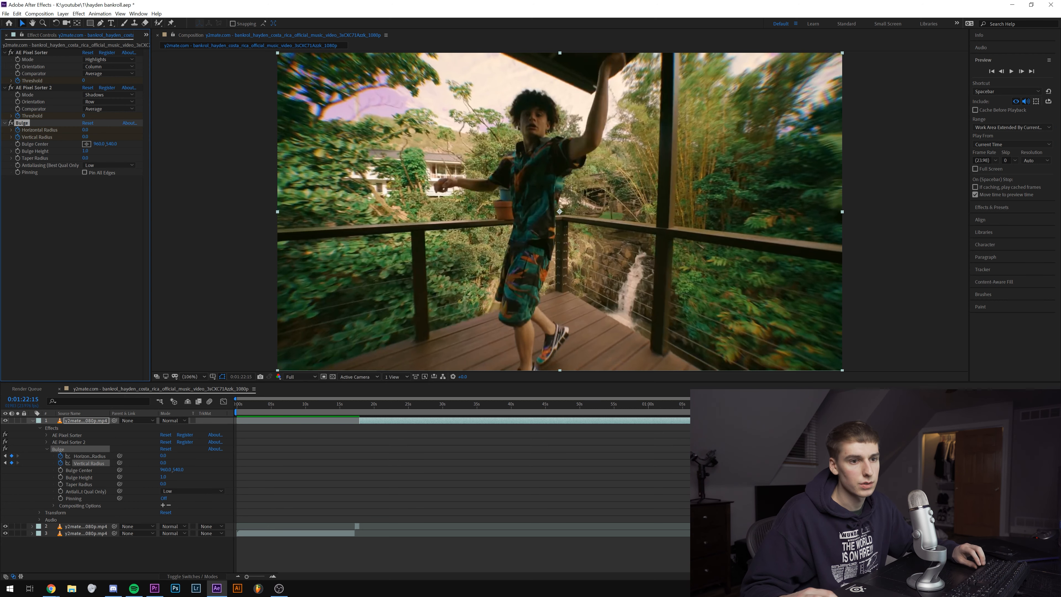
# Play back the combined Pixel Sorter and Bulge transition several times to check it, and switch to Premiere Pro
pyautogui.click(784, 403)
pyautogui.press('space')
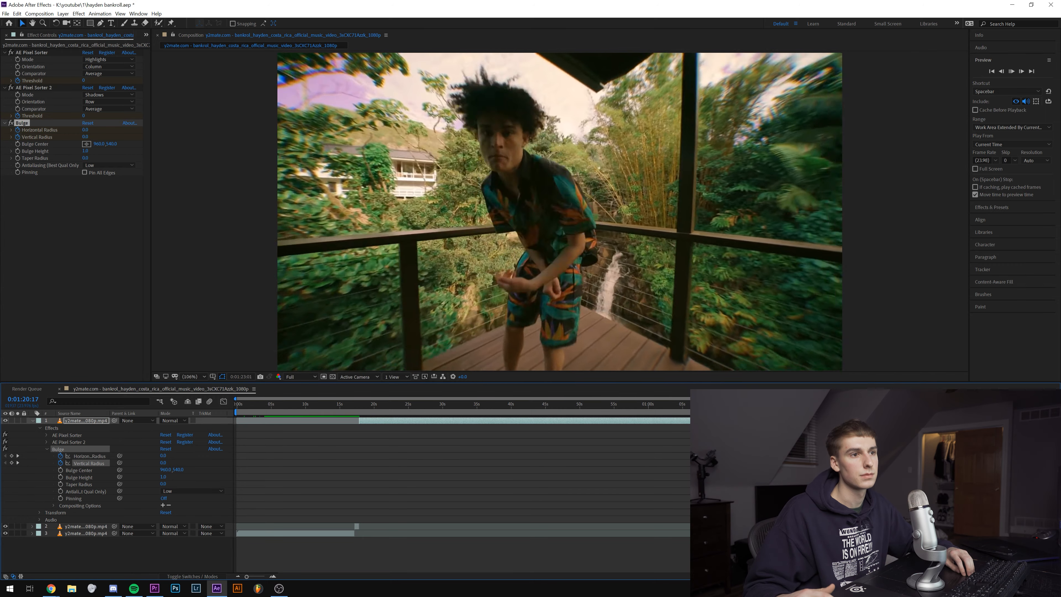
pyautogui.press('space')
pyautogui.press('space')
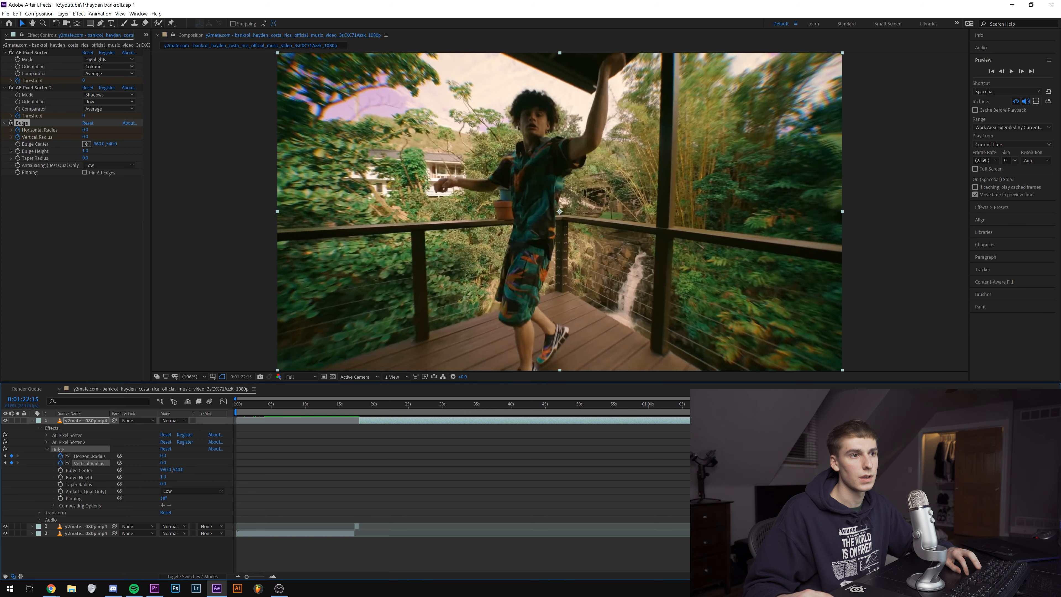
pyautogui.press('space')
pyautogui.press('space')
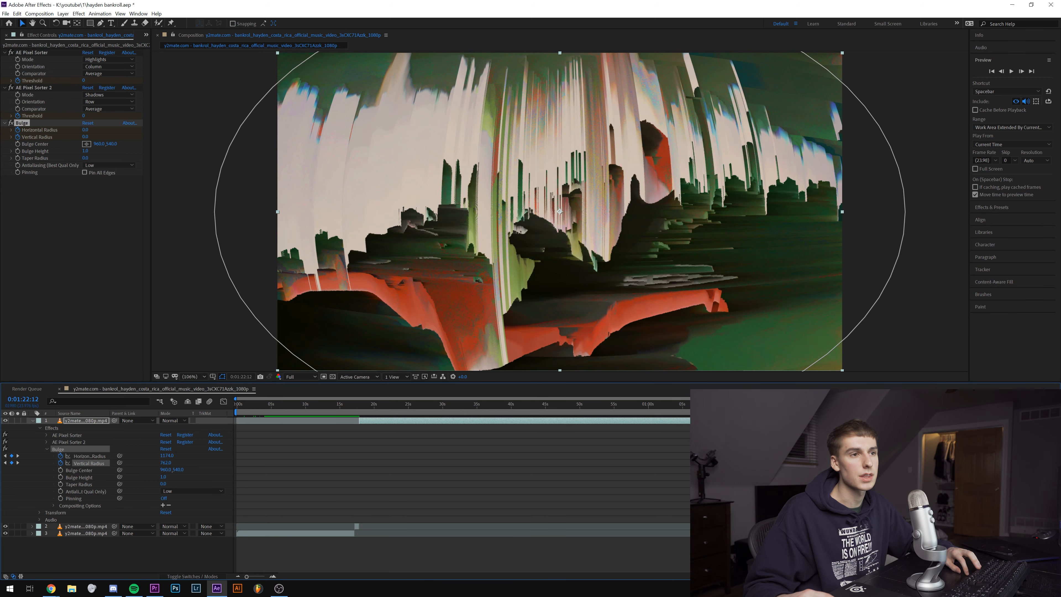
pyautogui.press('space')
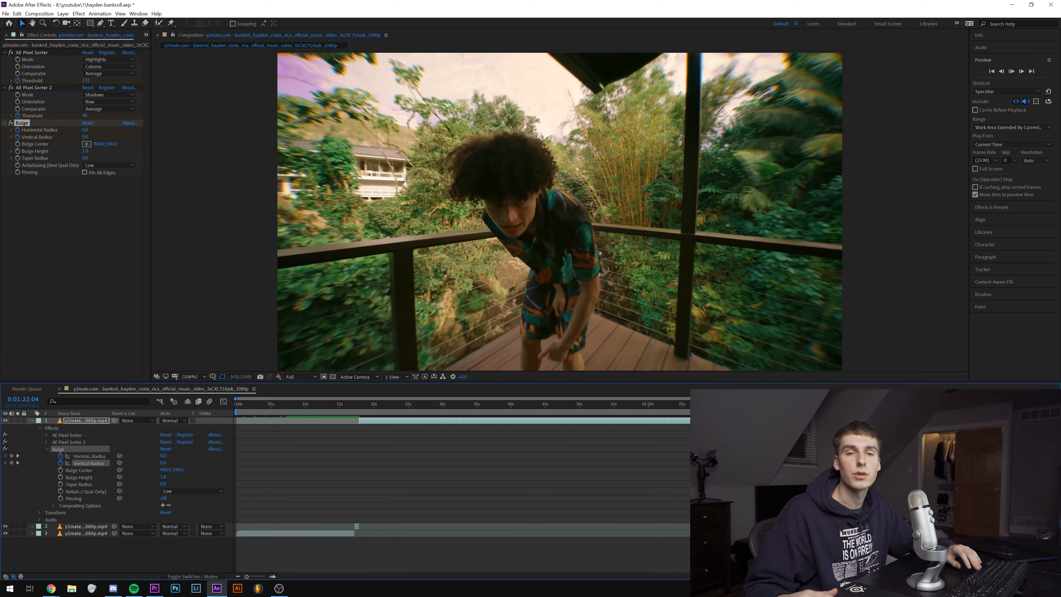
pyautogui.press('space')
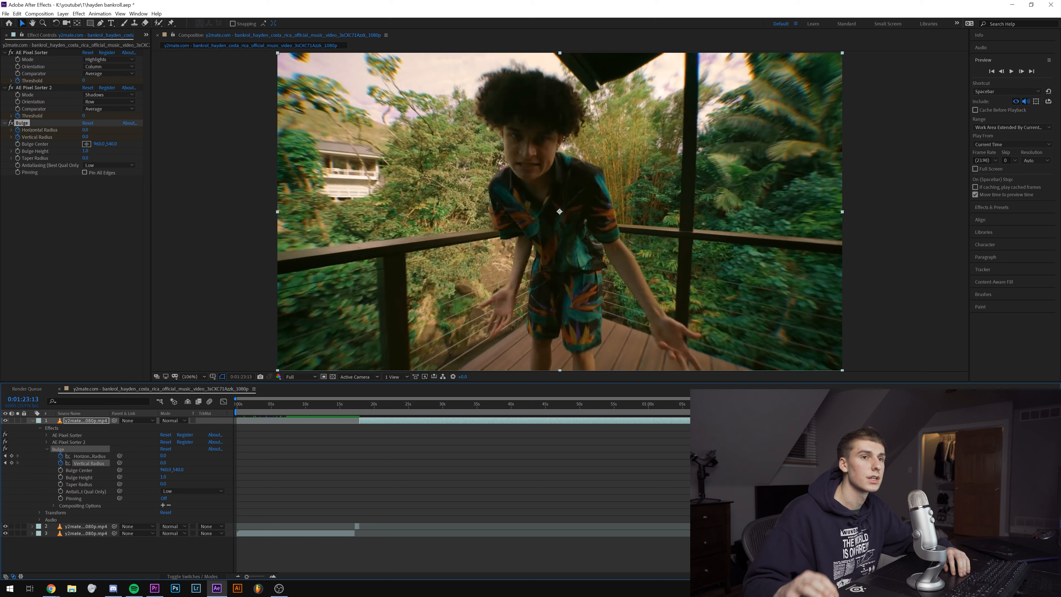
pyautogui.click(154, 586)
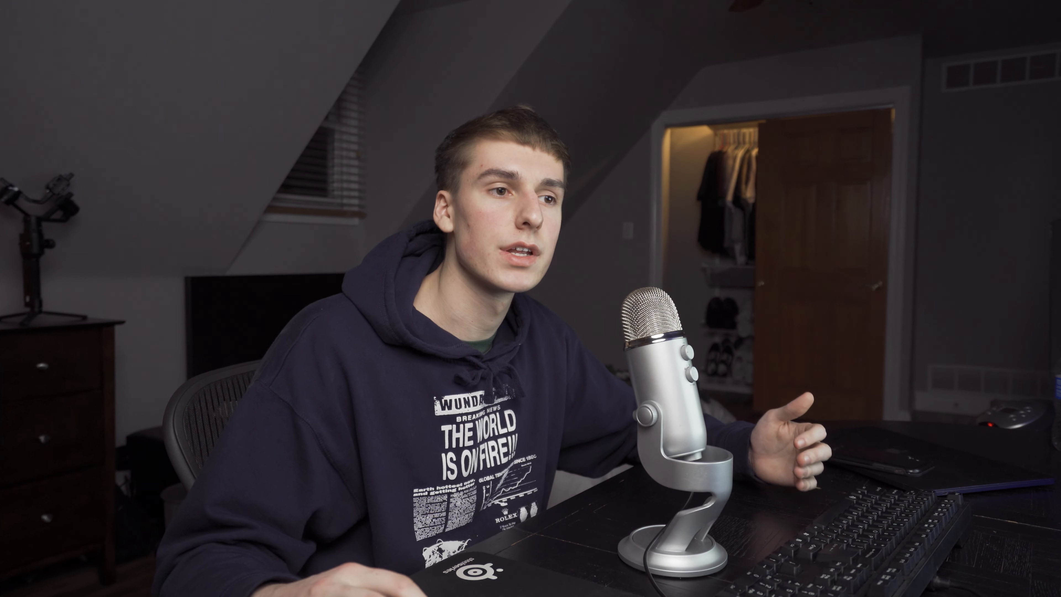